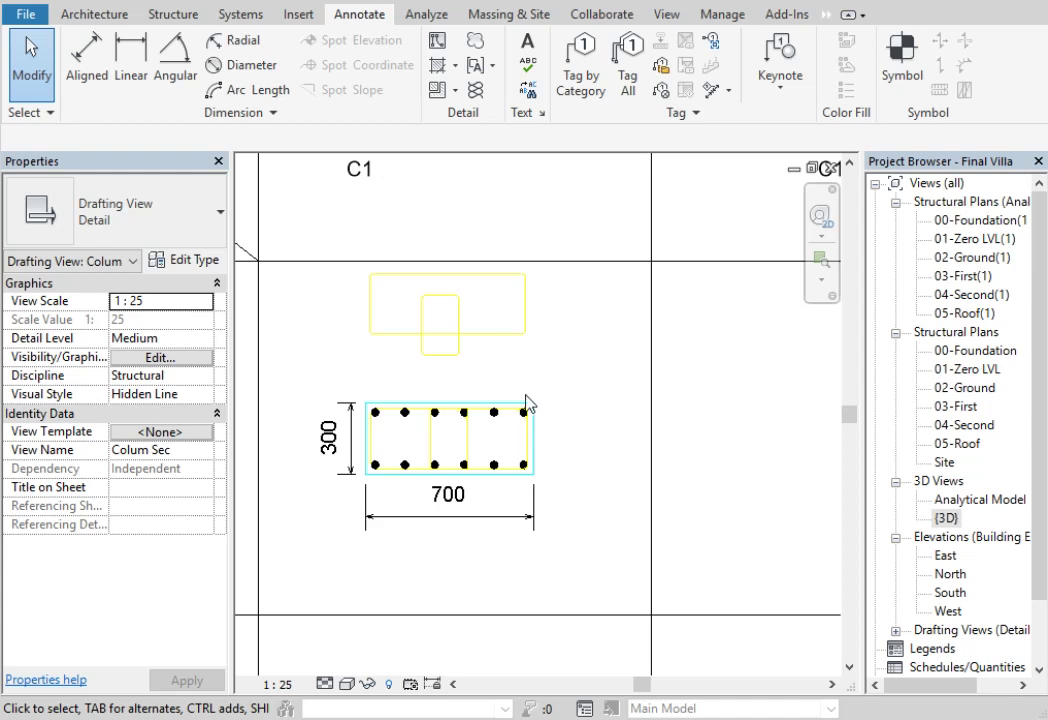
Place a text note reading 12 below the column section, then open Windows search.
left_click(563, 421)
left_click(528, 60)
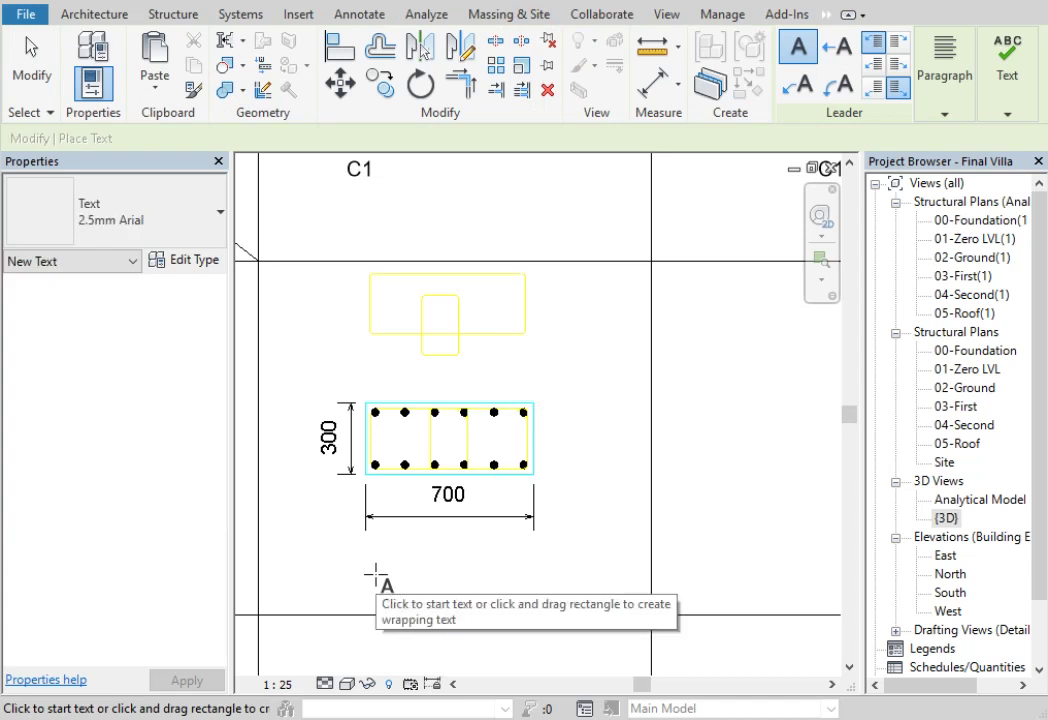
left_click(376, 573)
type("2")
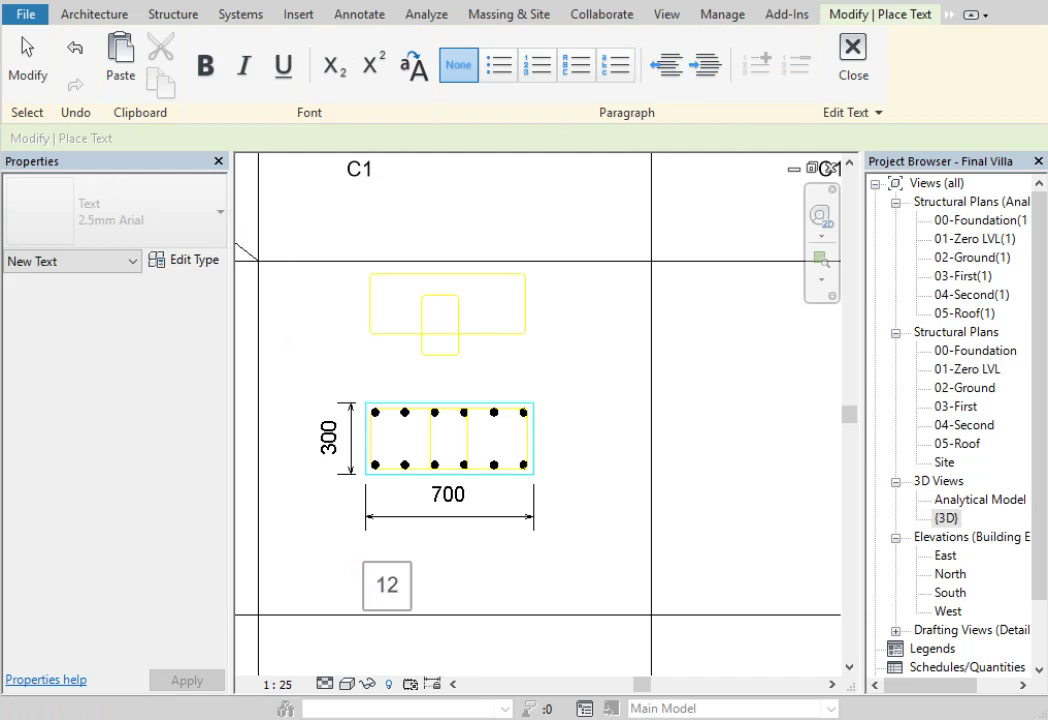
key("super")
Launch Character Map and browse the Arial character set to find phi.
type("c")
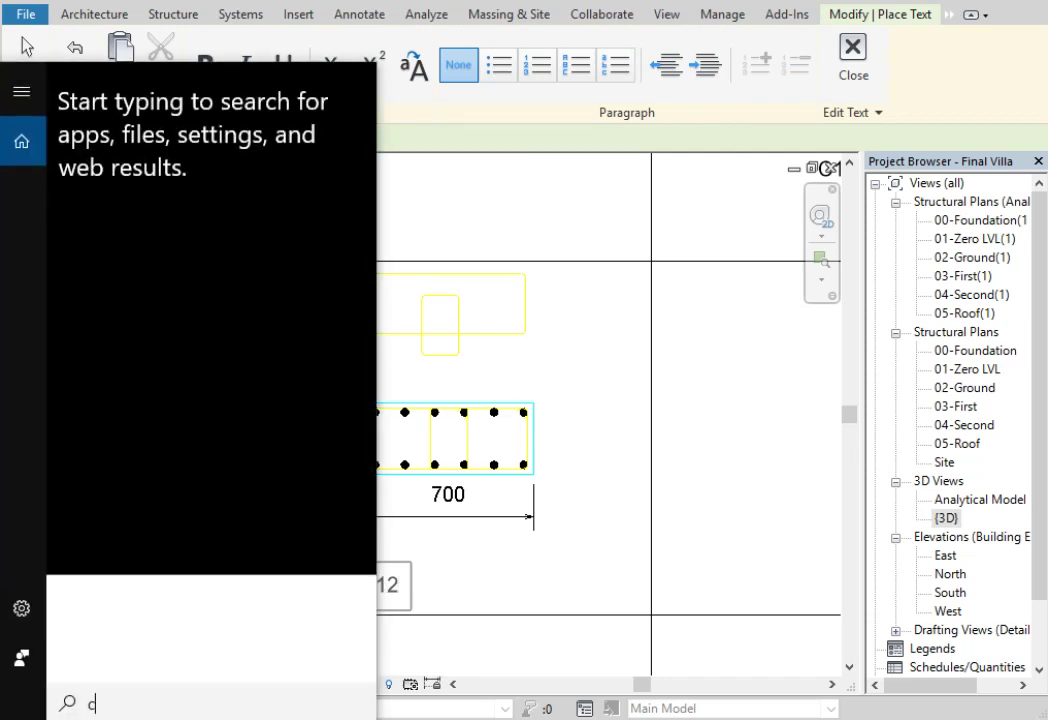
type("ha")
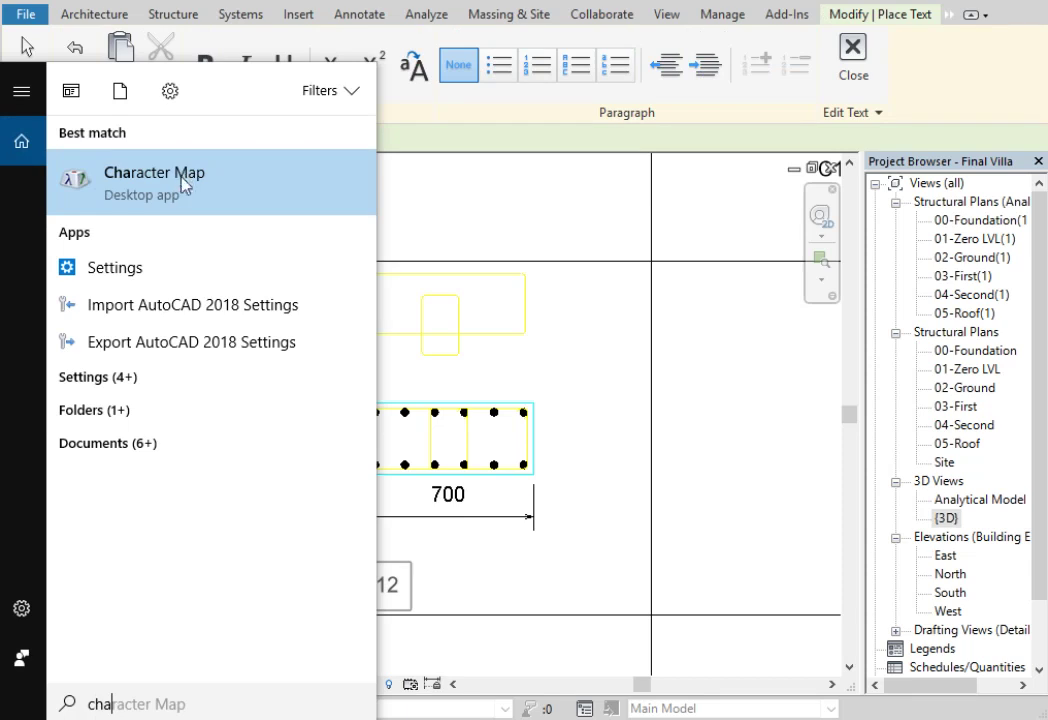
left_click(183, 185)
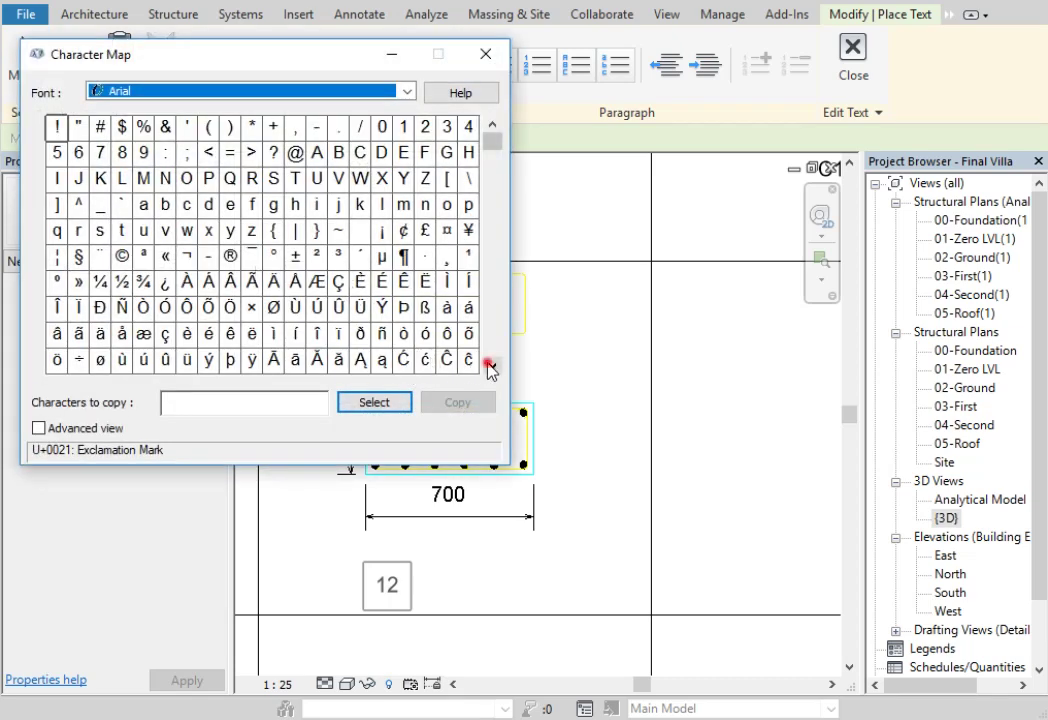
left_click_drag(491, 369, 491, 369)
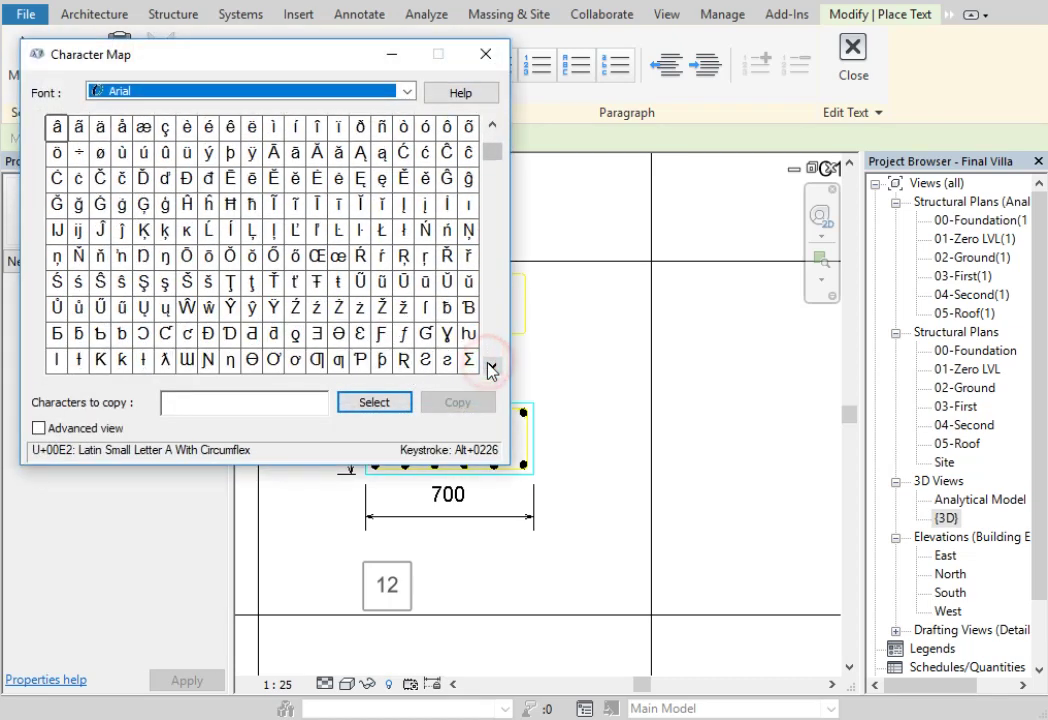
left_click_drag(491, 369, 491, 369)
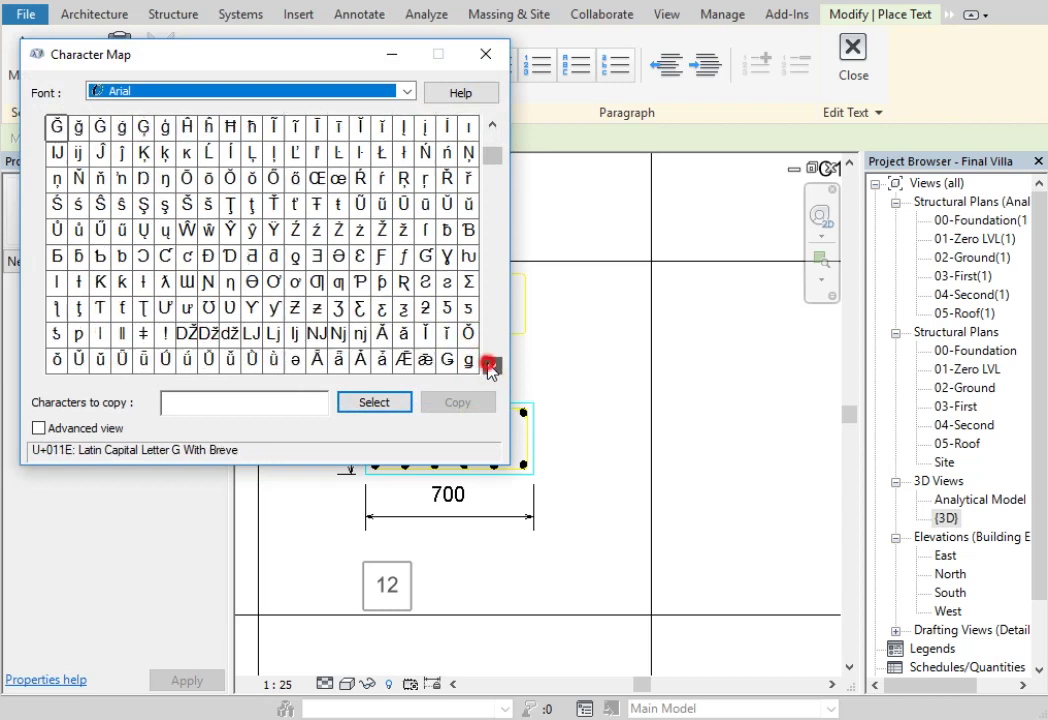
left_click(257, 289)
left_click_drag(491, 366, 489, 366)
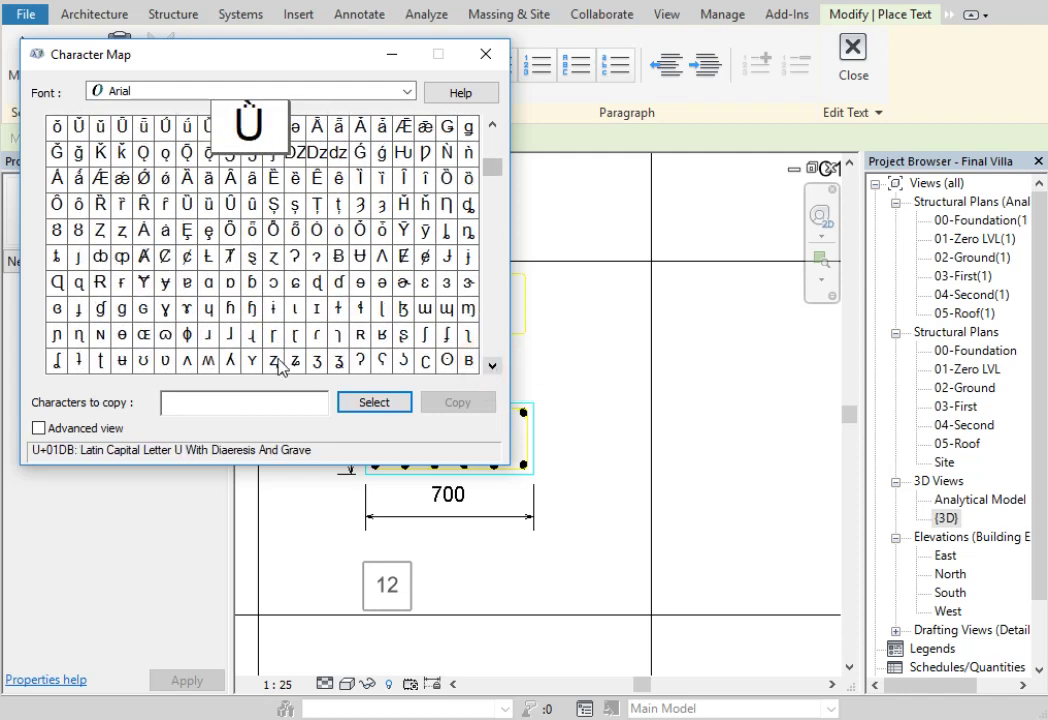
Select and copy ɸ (U+0278) to the clipboard, then close Character Map.
left_click(191, 337)
left_click(360, 414)
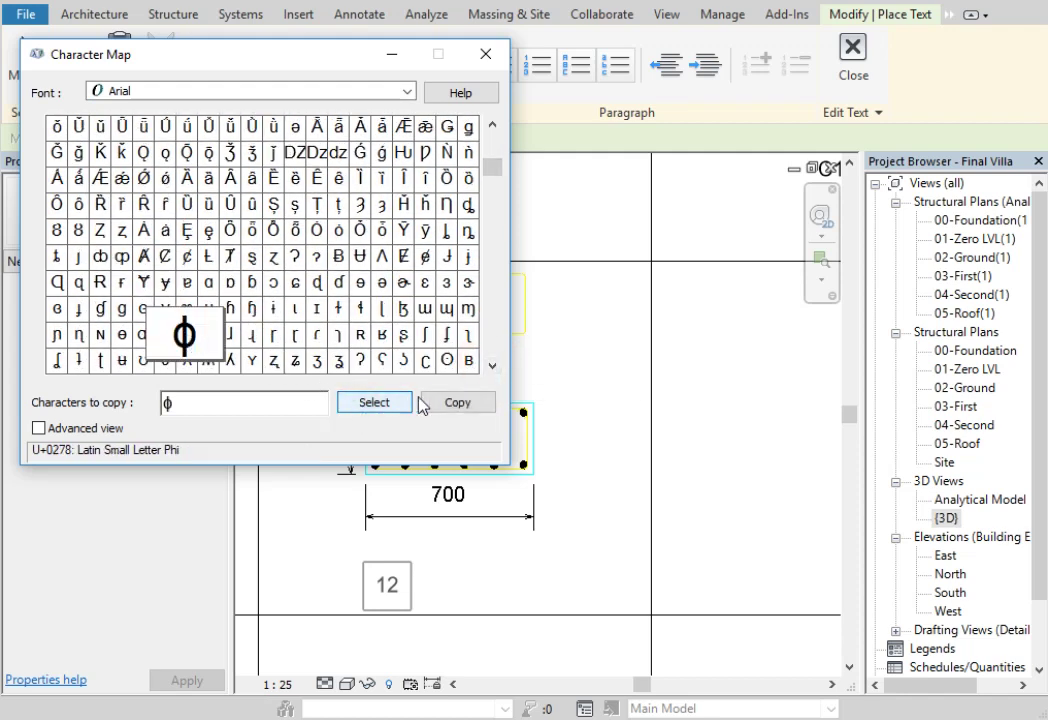
left_click(459, 403)
left_click(486, 55)
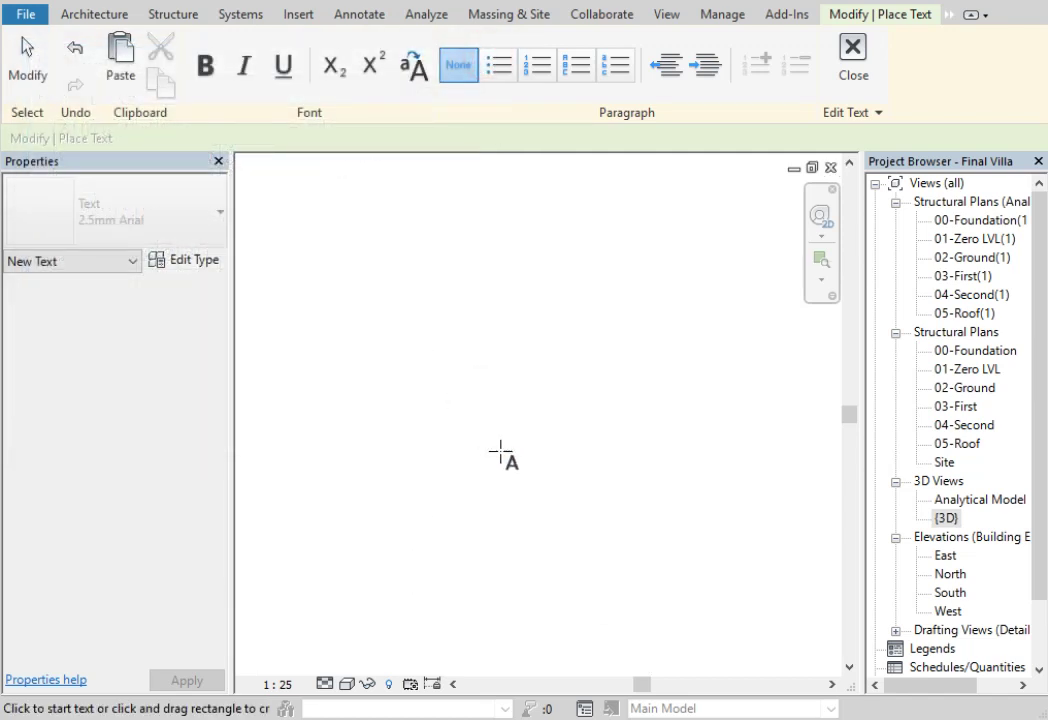
Finish the text note and edit it to read 12ϕ16.
key("Escape")
key("Escape")
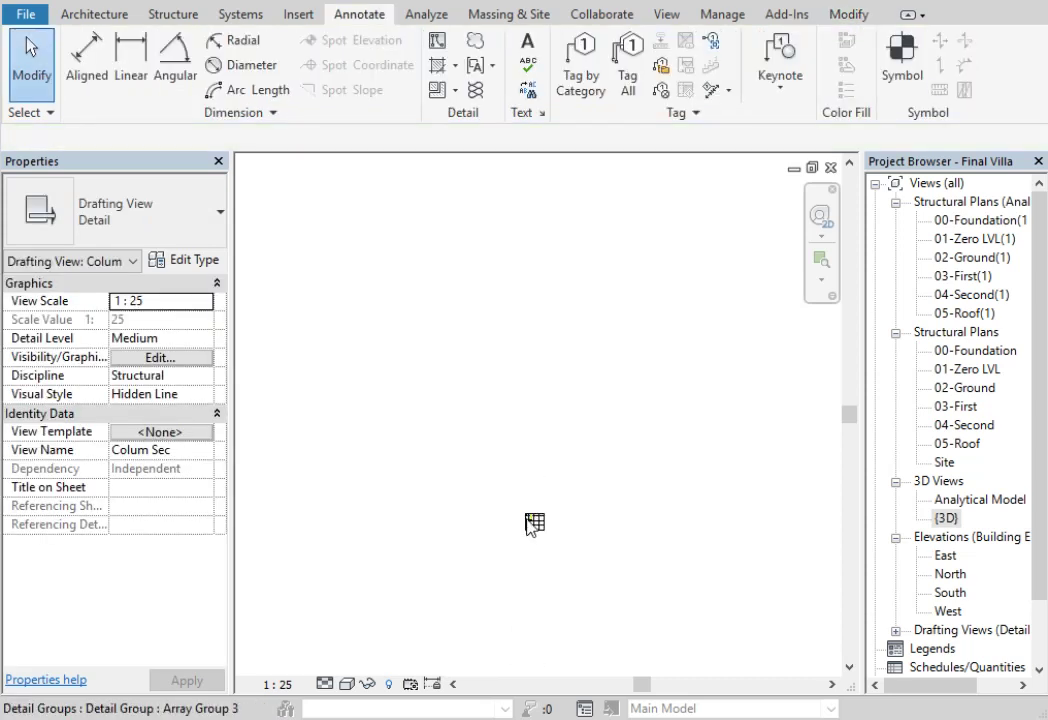
scroll(535, 525, "up", 5)
scroll(537, 527, "up", 4)
scroll(541, 520, "up", 3)
scroll(548, 505, "up", 5)
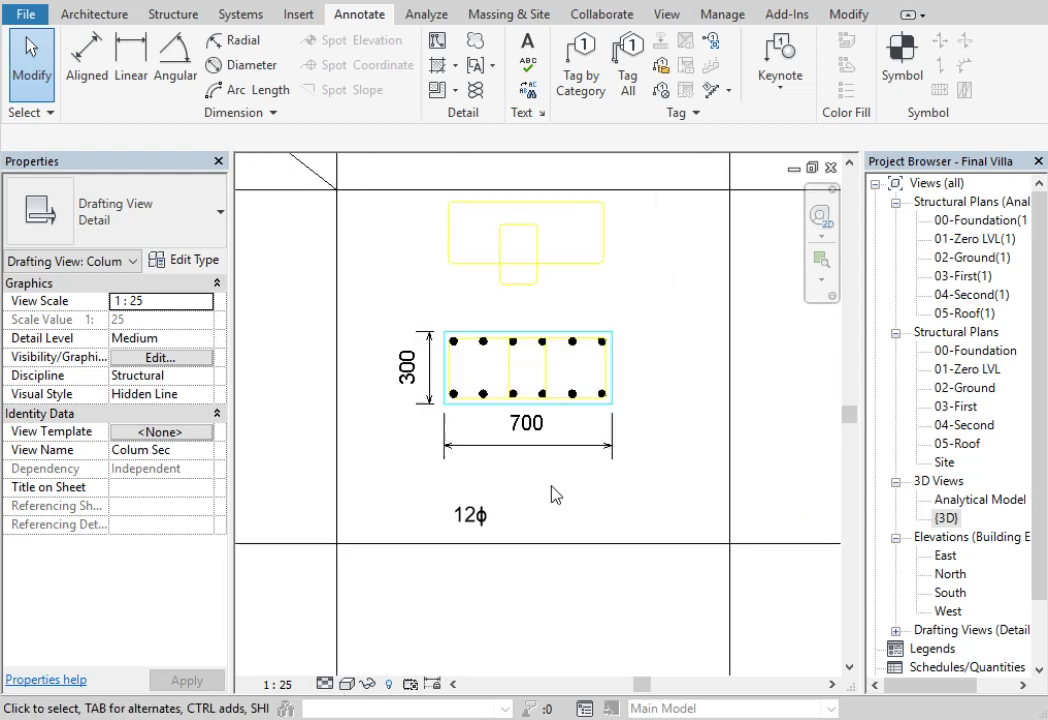
scroll(552, 494, "up", 2)
left_click(461, 529)
left_click(460, 533)
type("16")
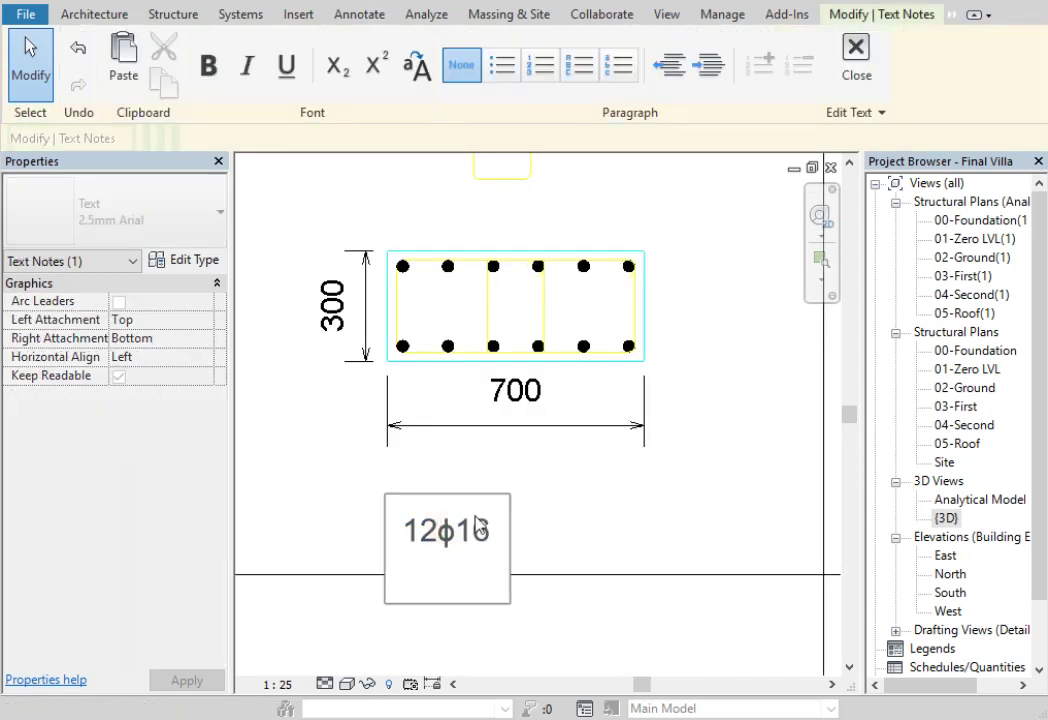
left_click(598, 512)
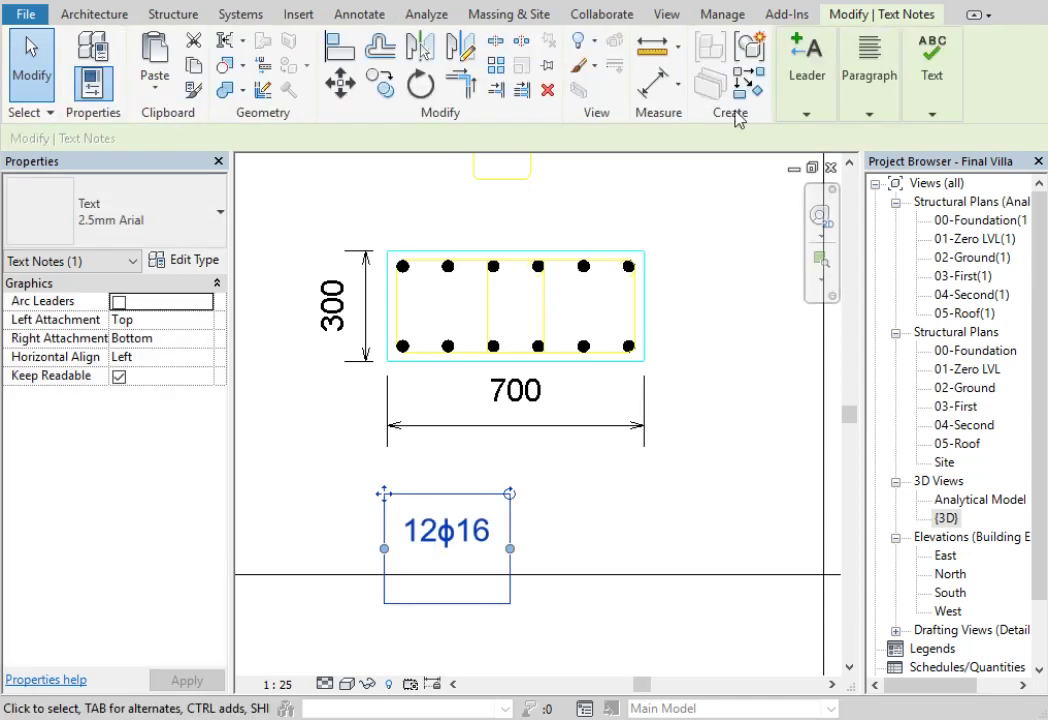
Nudge the 12ϕ16 note up slightly, then switch to the AutoCAD drawing.
left_click(600, 478)
left_click(475, 530)
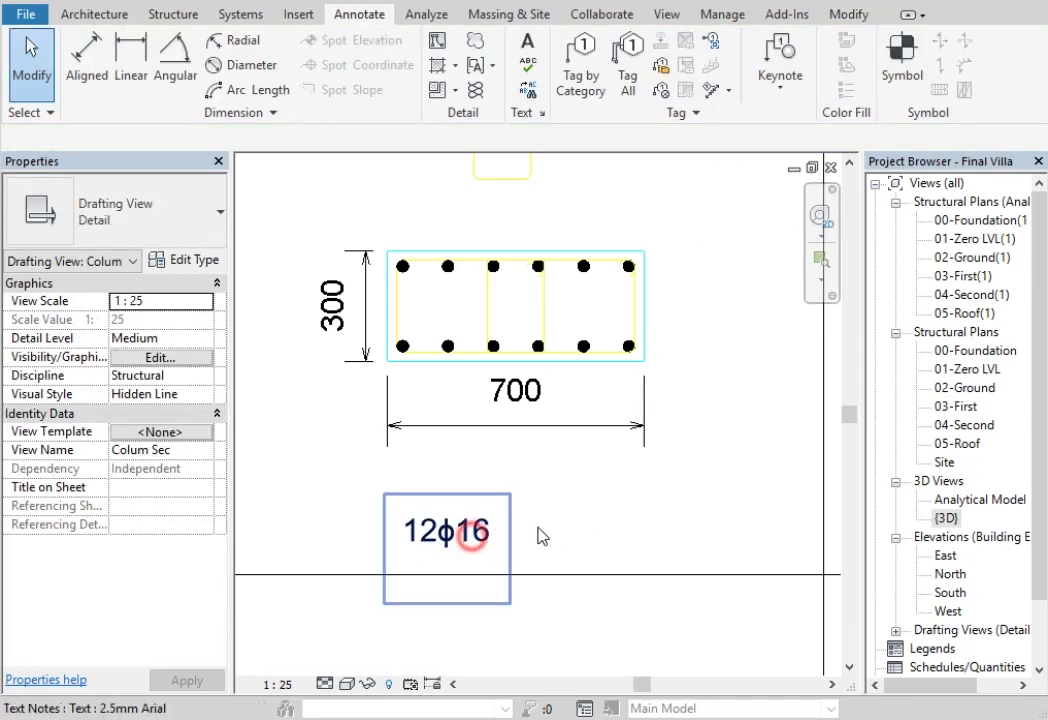
key("Up")
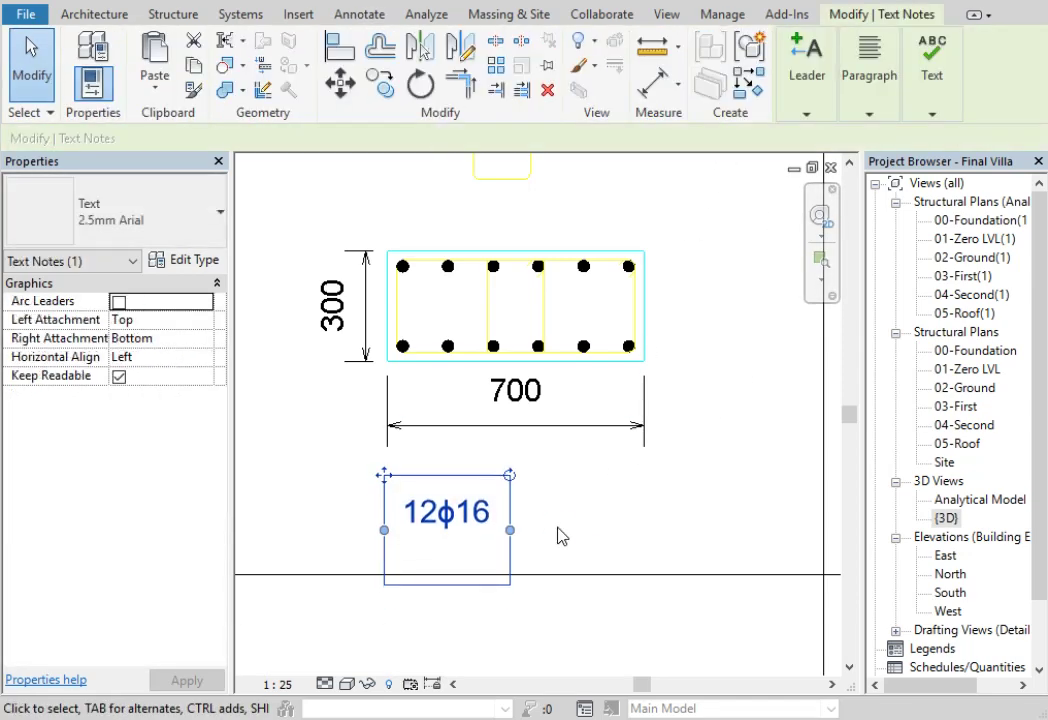
left_click(561, 535)
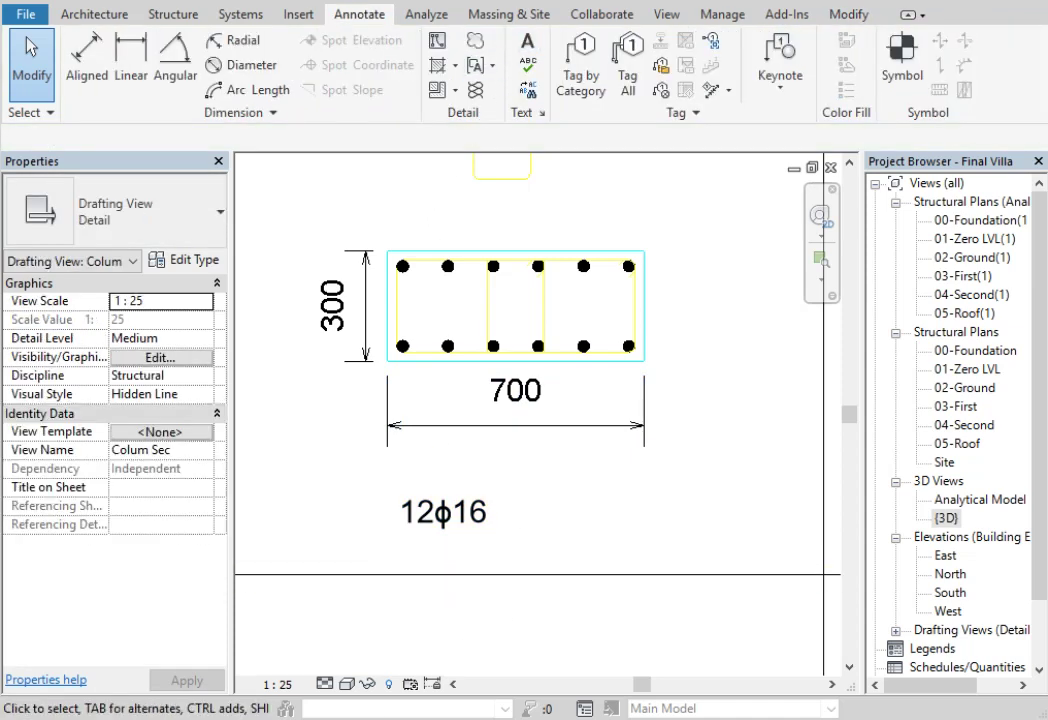
left_click(370, 625)
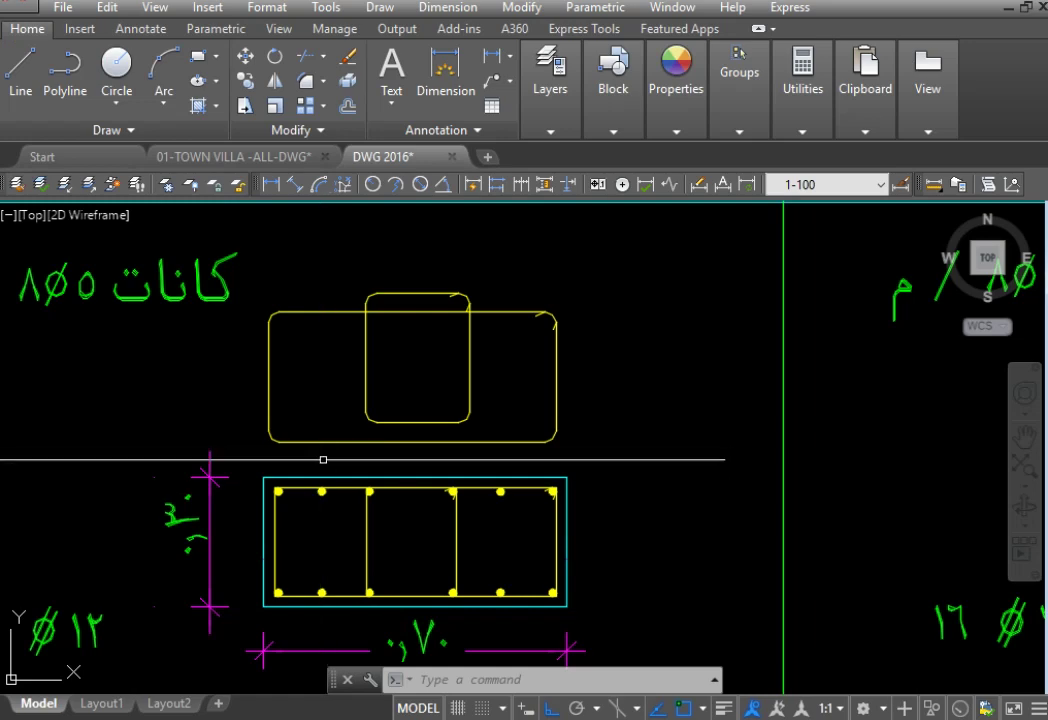
scroll(323, 459, "down", 3)
scroll(298, 543, "up", 5)
scroll(298, 543, "down", 3)
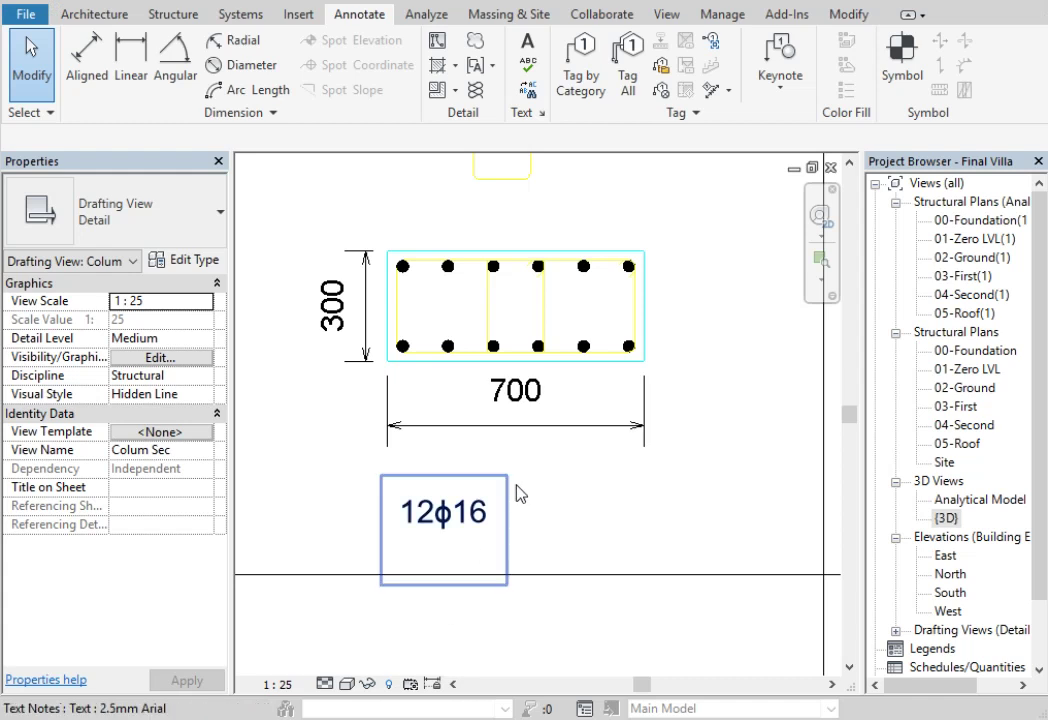
scroll(692, 463, "down", 2)
middle_click_drag(692, 463, 395, 449)
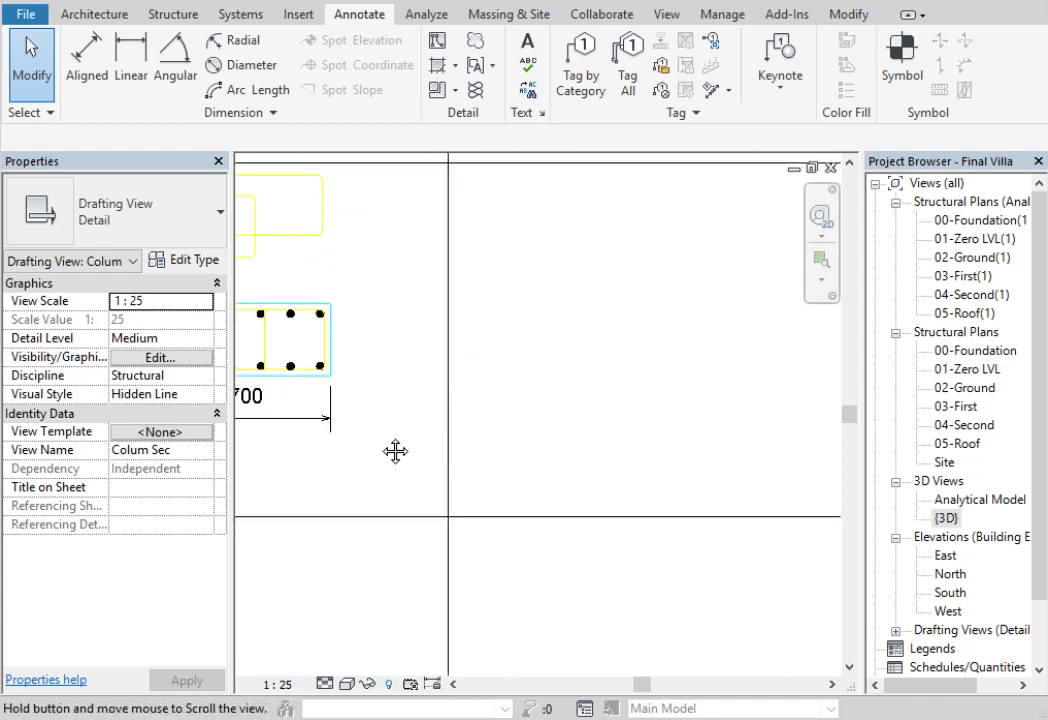
middle_click_drag(540, 388, 433, 480)
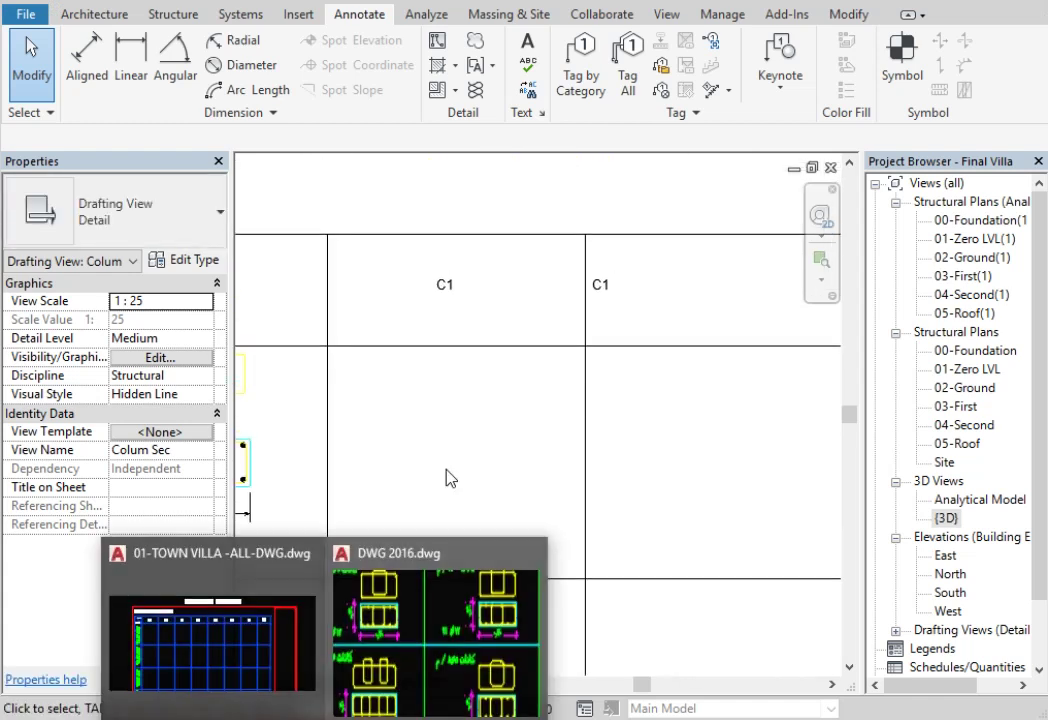
left_click(437, 604)
scroll(593, 382, "down", 4)
middle_click_drag(593, 382, 399, 371)
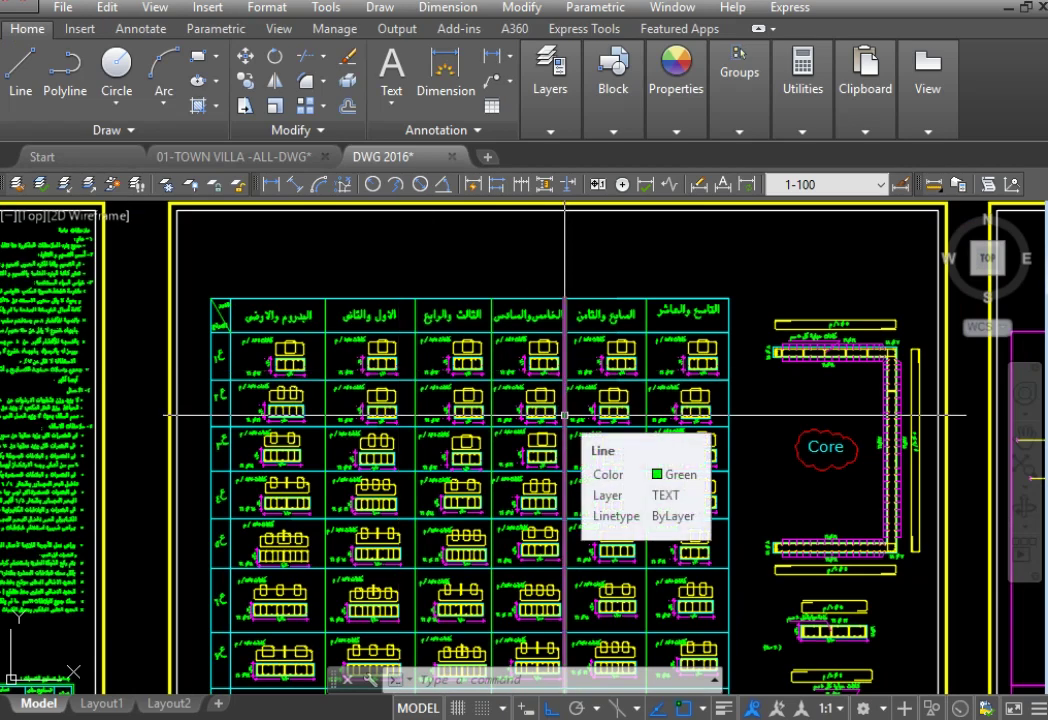
scroll(550, 400, "up", 3)
scroll(543, 393, "up", 3)
scroll(548, 330, "down", 2)
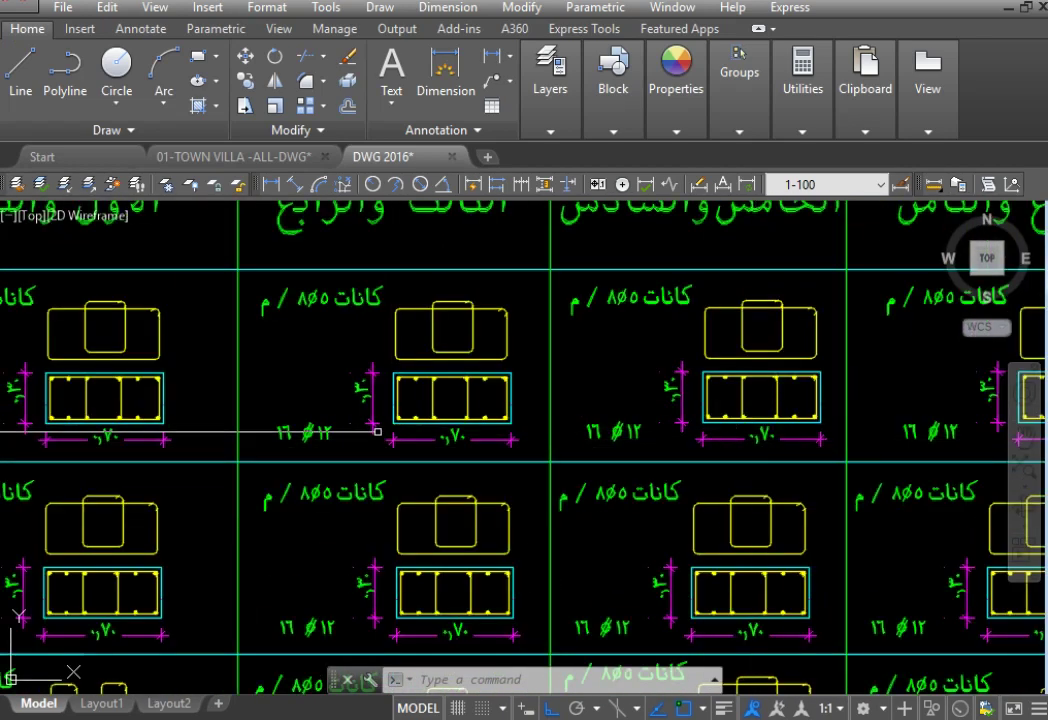
middle_click_drag(755, 440, 816, 467)
scroll(468, 446, "up", 3)
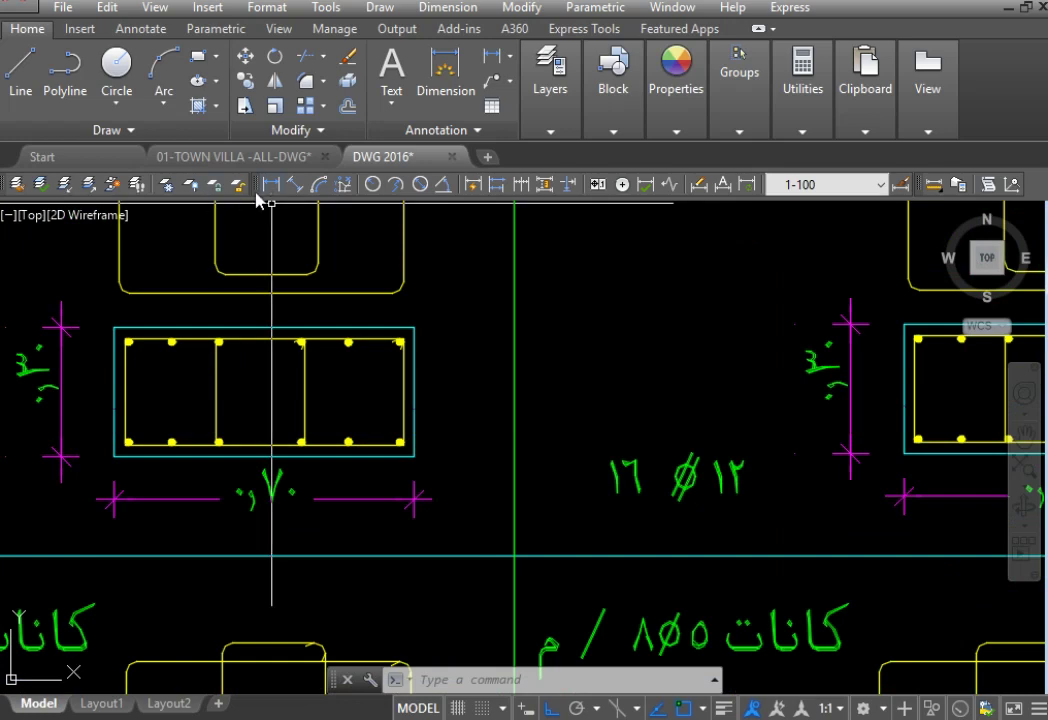
Add a trial 0.60 linear dimension on the column section, then erase it.
left_click(268, 184)
left_click(413, 328)
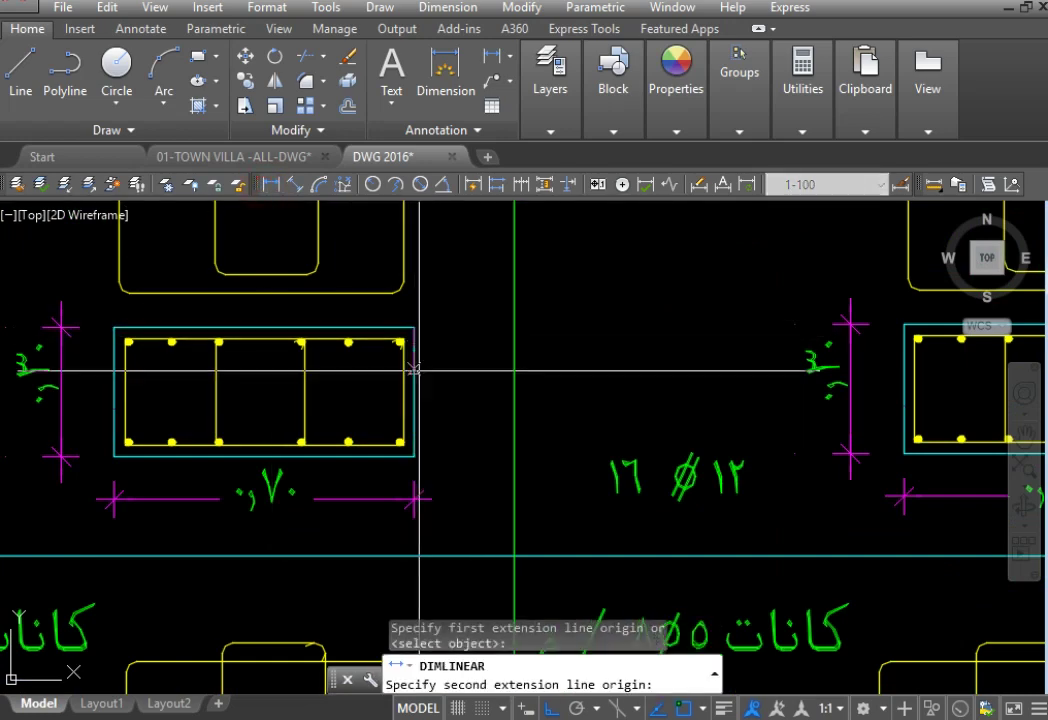
left_click(412, 456)
scroll(459, 380, "up", 4)
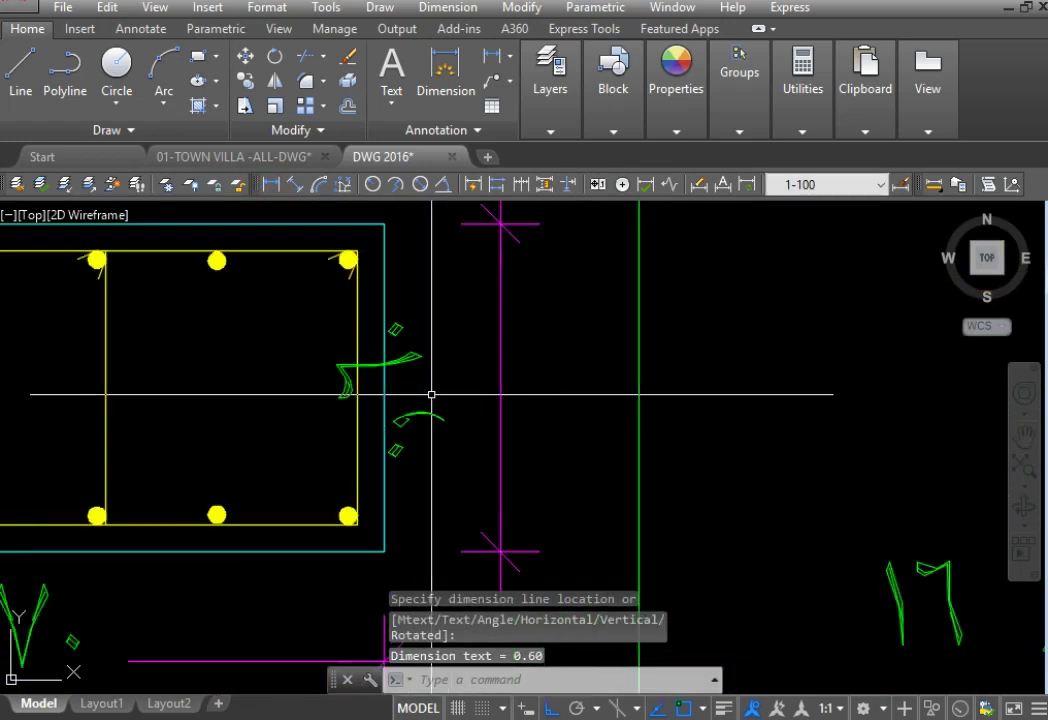
scroll(497, 354, "down", 4)
left_click(527, 332)
left_click(494, 404)
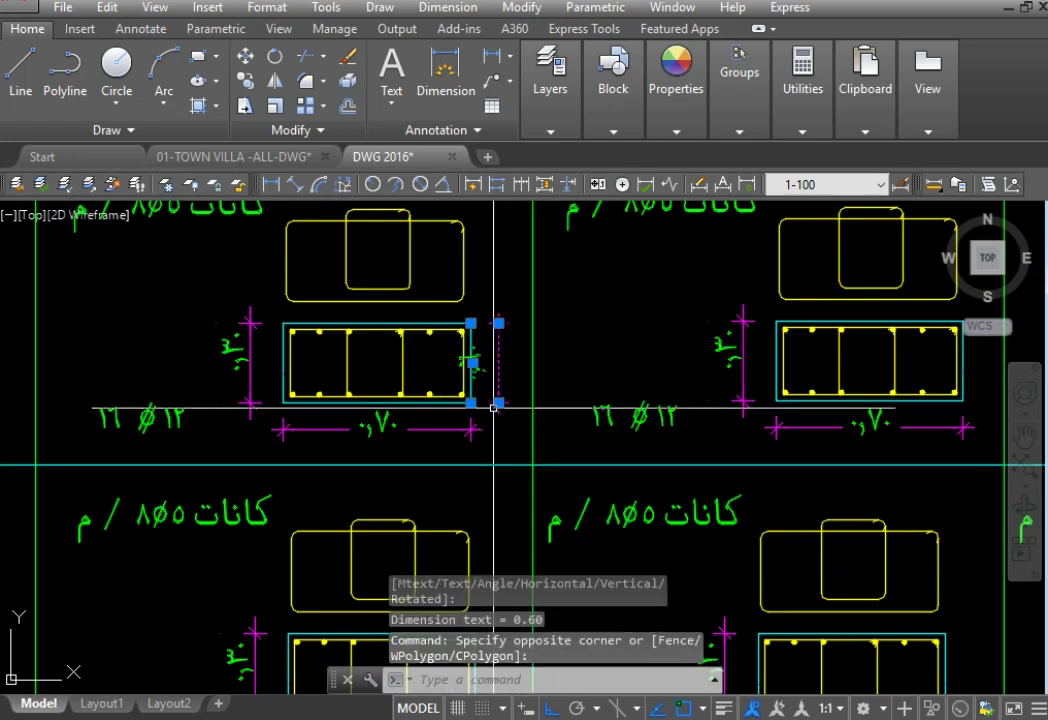
type("e")
key("Return")
scroll(494, 407, "down", 4)
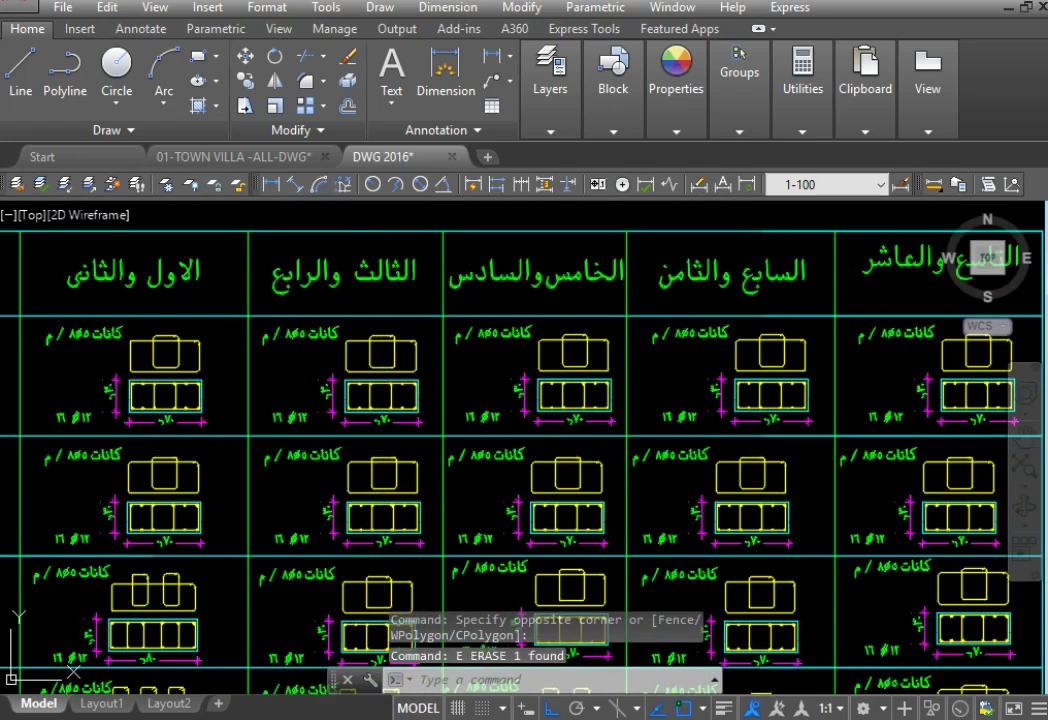
Window-select one column section detail and copy it to the clipboard.
left_click(233, 444)
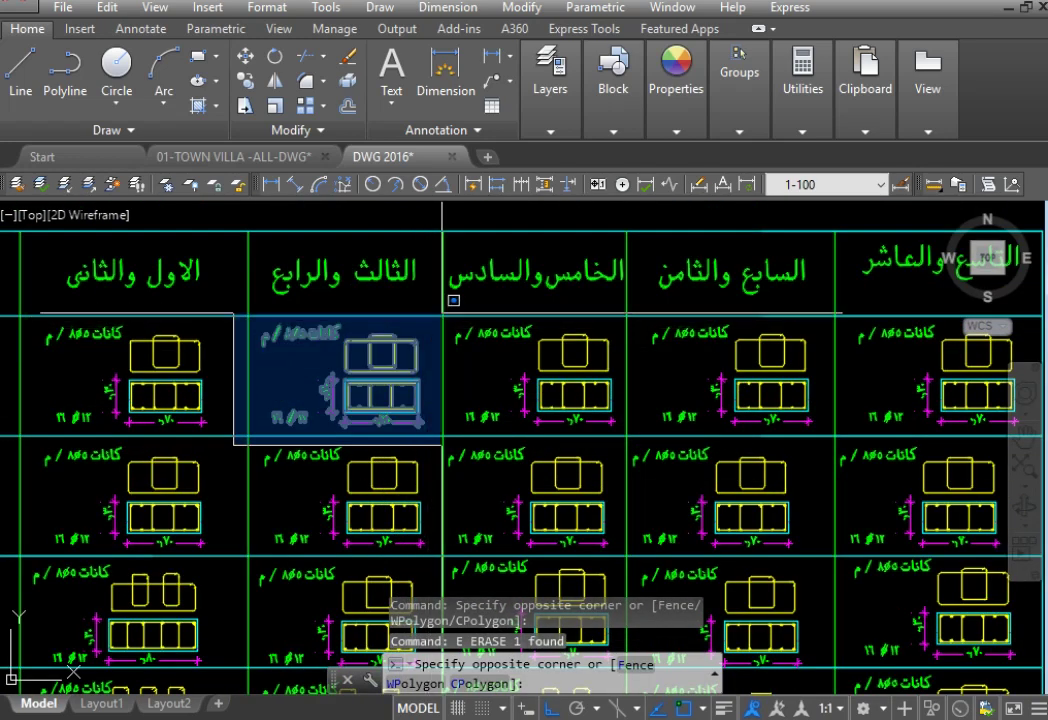
left_click(311, 503)
scroll(363, 426, "down", 3)
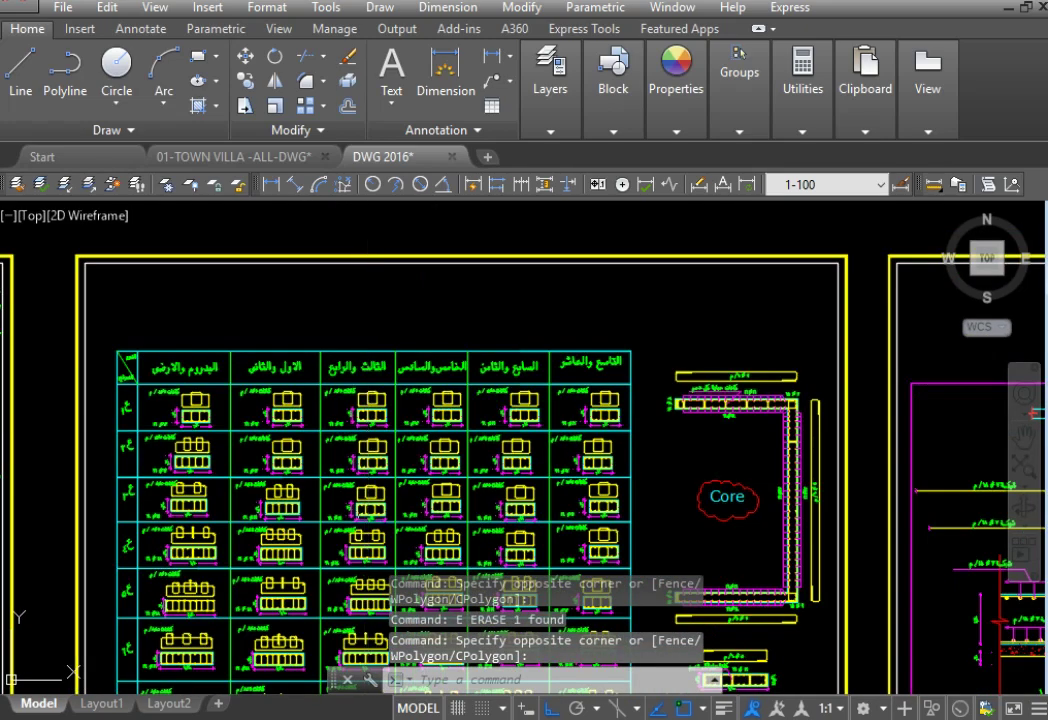
scroll(363, 586, "up", 3)
middle_click_drag(276, 450, 228, 400)
left_click(193, 475)
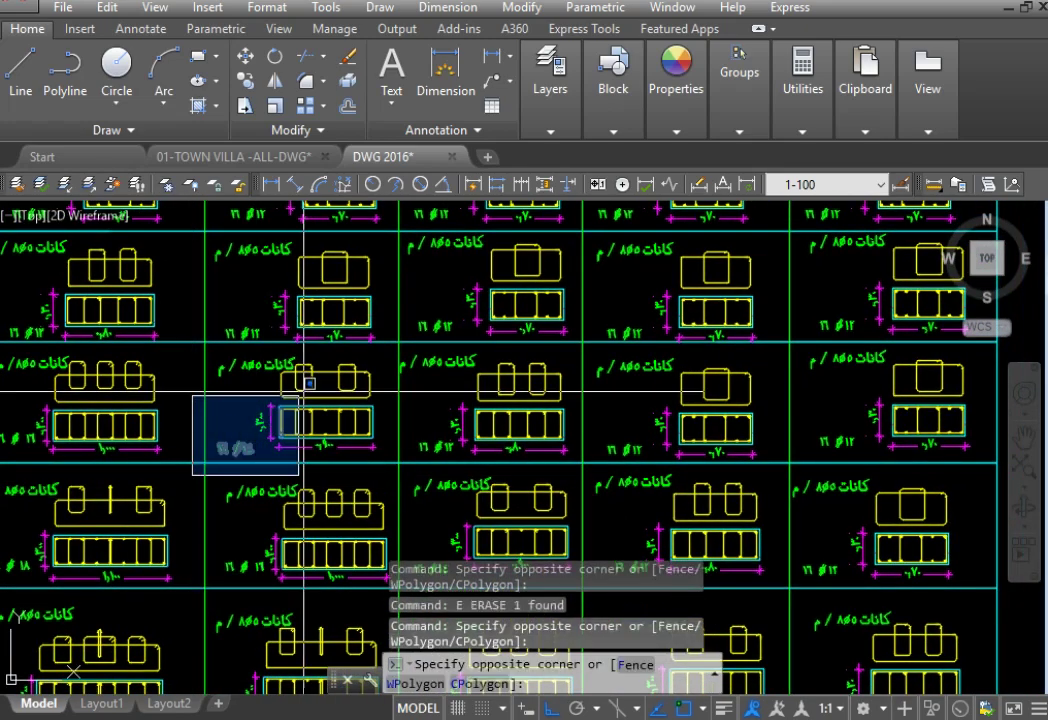
left_click(386, 354)
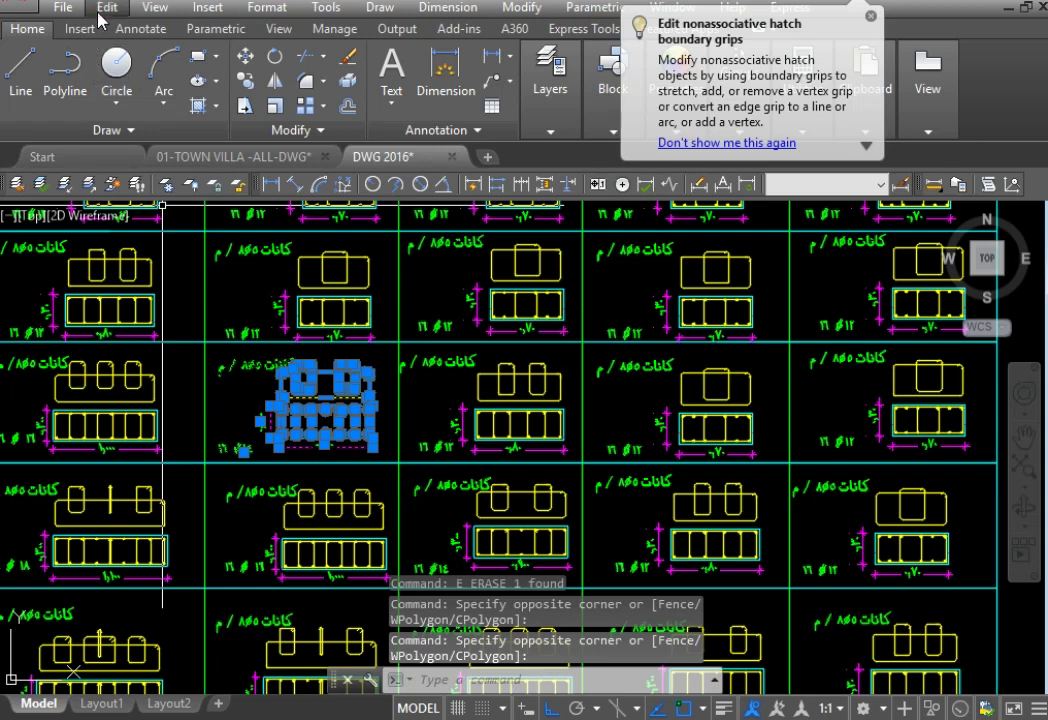
left_click(107, 7)
left_click(120, 107)
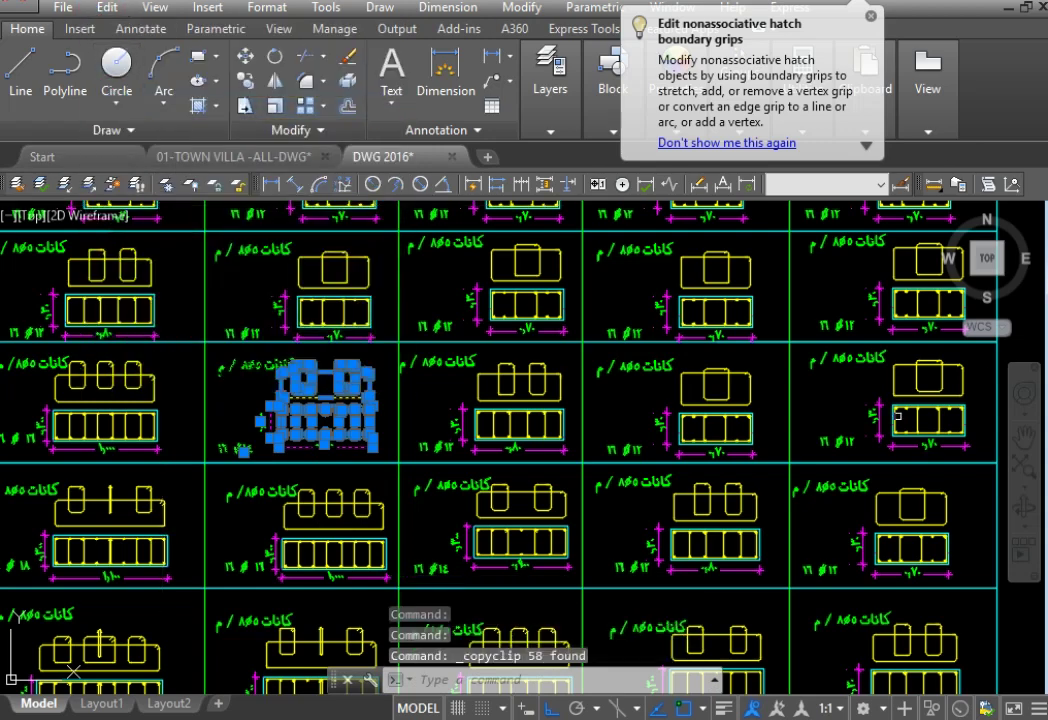
Start a new drawing and expand the Open button's no-template options.
left_click(60, 7)
left_click(100, 4)
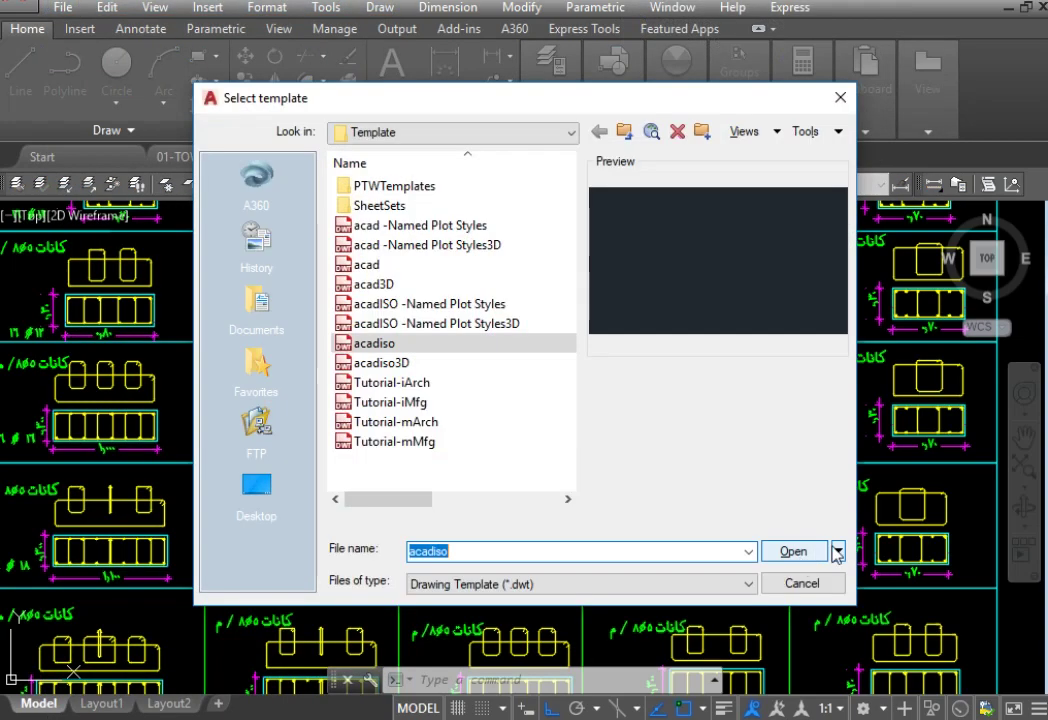
left_click(837, 552)
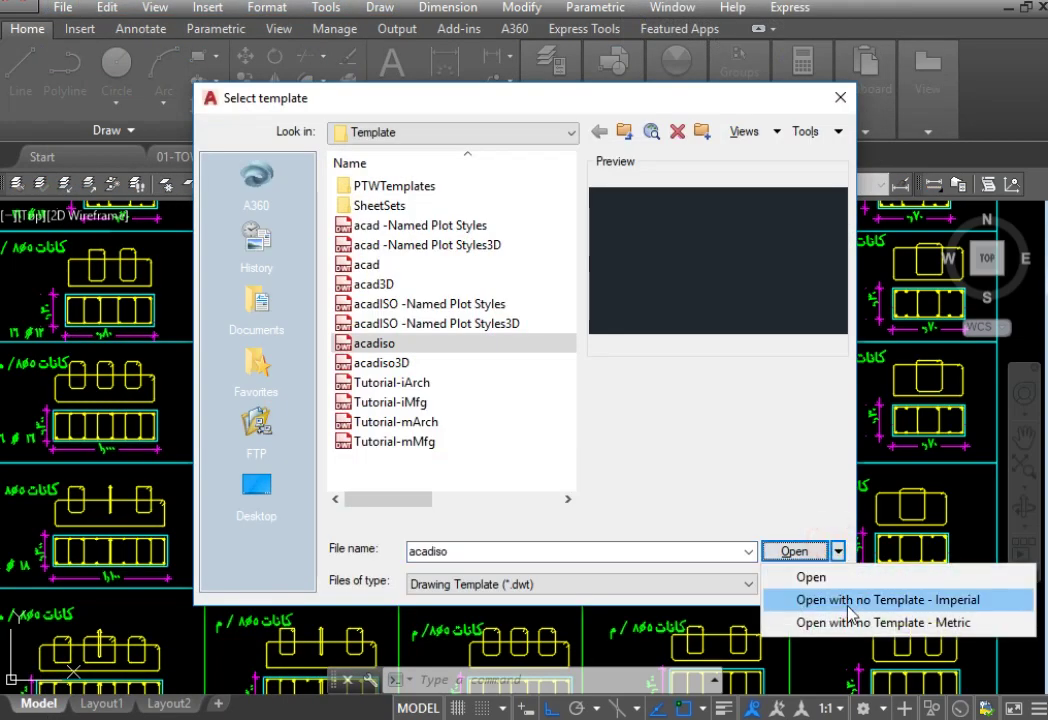
Create a no-template drawing, paste the column detail into it, and start saving it.
left_click(860, 622)
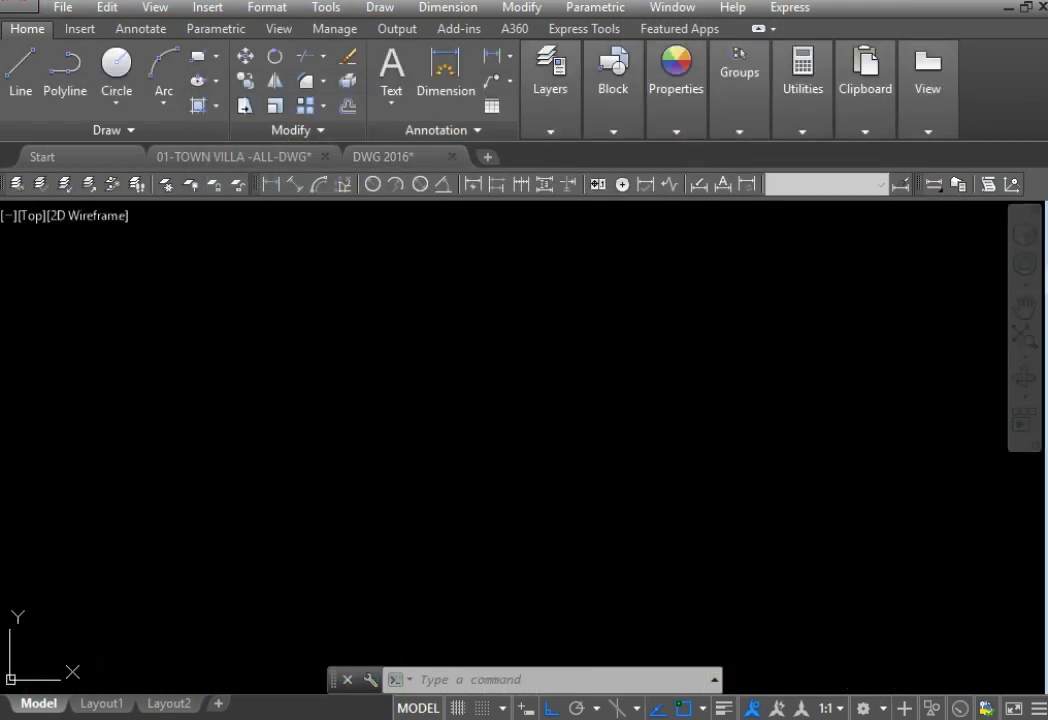
left_click(108, 7)
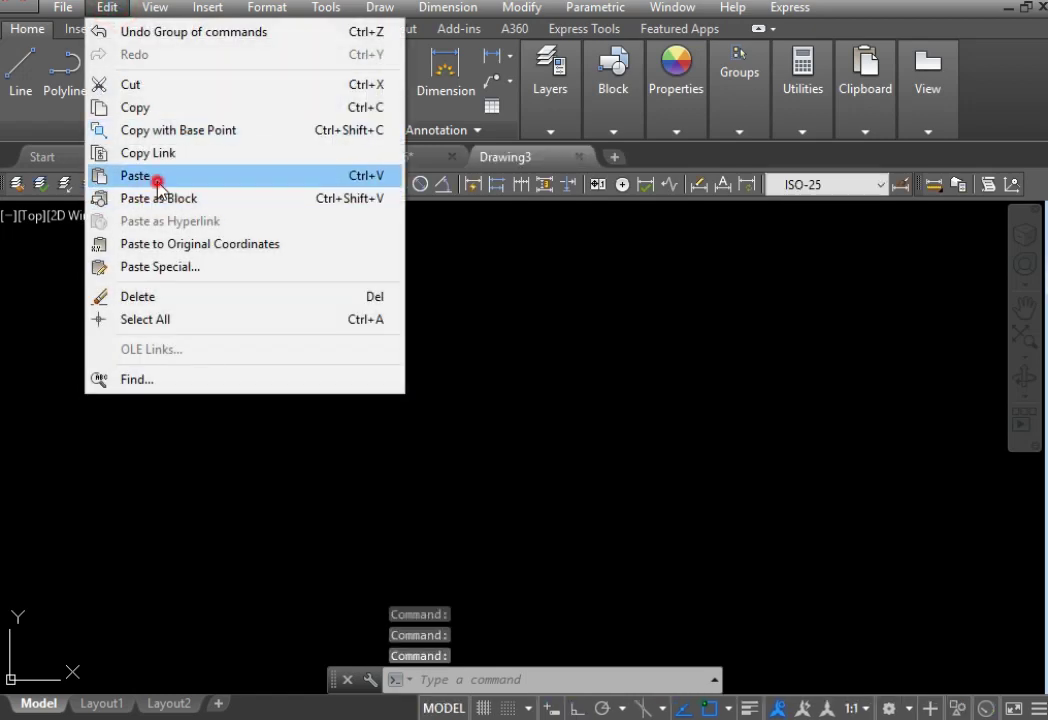
left_click(157, 179)
left_click(400, 416)
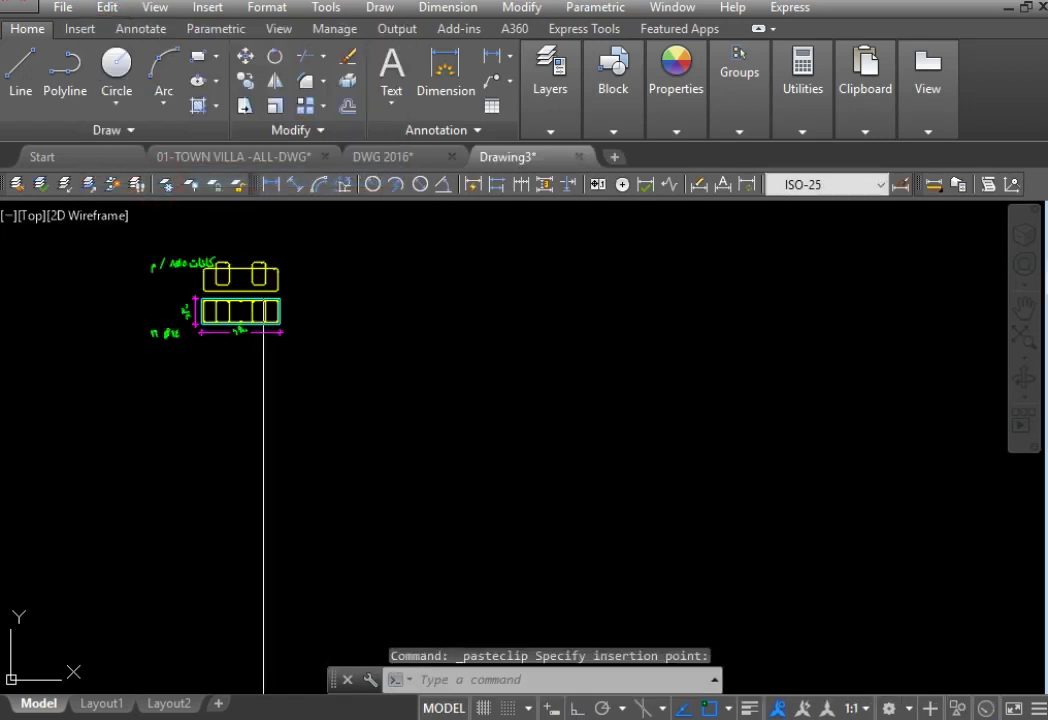
left_click(58, 7)
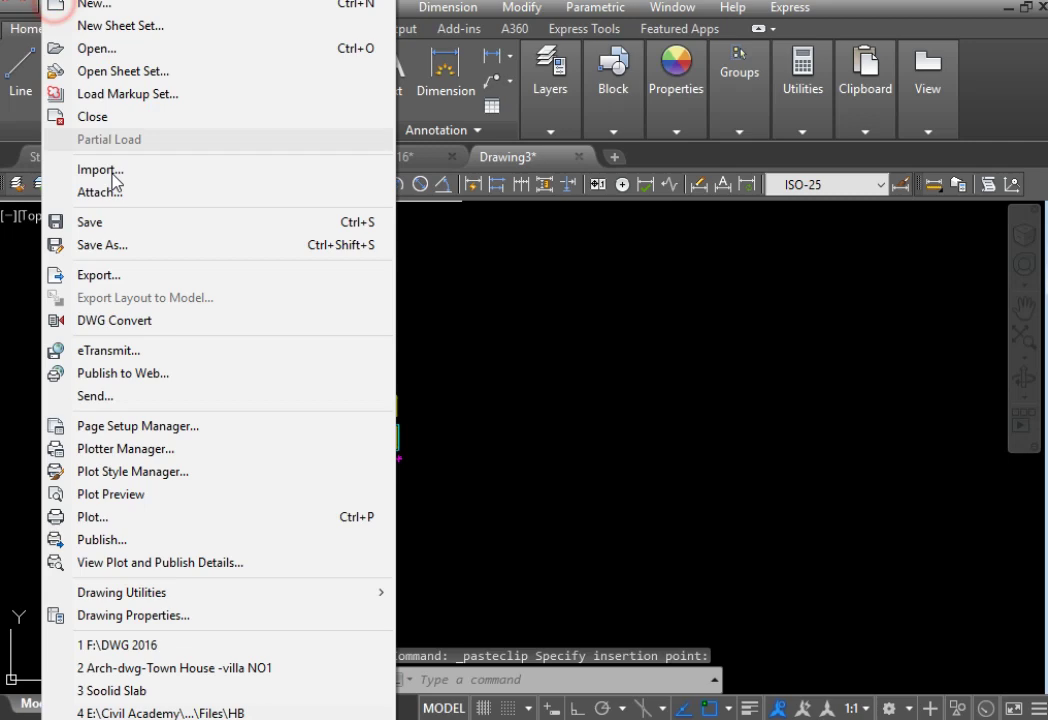
left_click(105, 244)
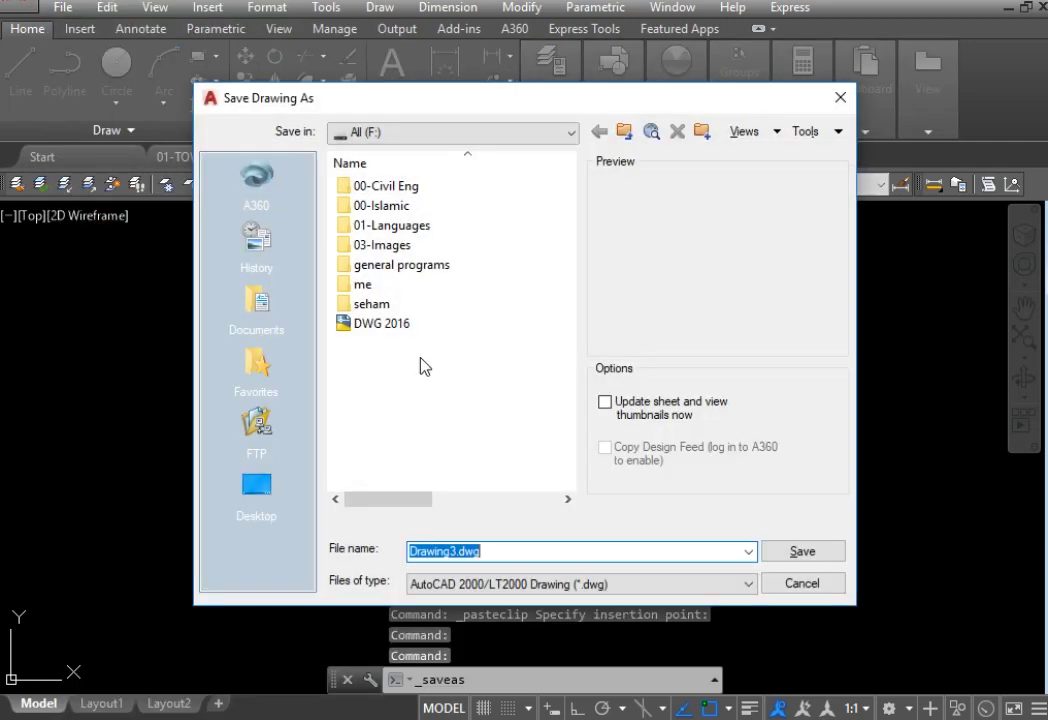
Save the drawing as 'Col Sec 2 Revit' in Desktop > Civil Academy > 02-Course Video > 15 > Files.
left_click(255, 488)
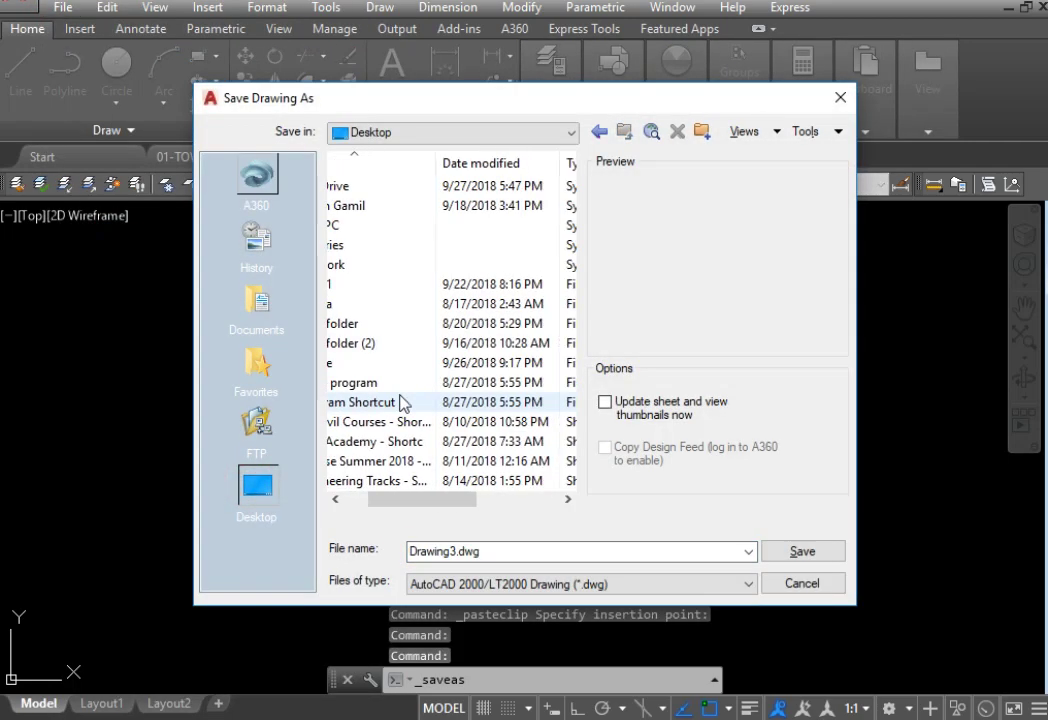
double_click(393, 450)
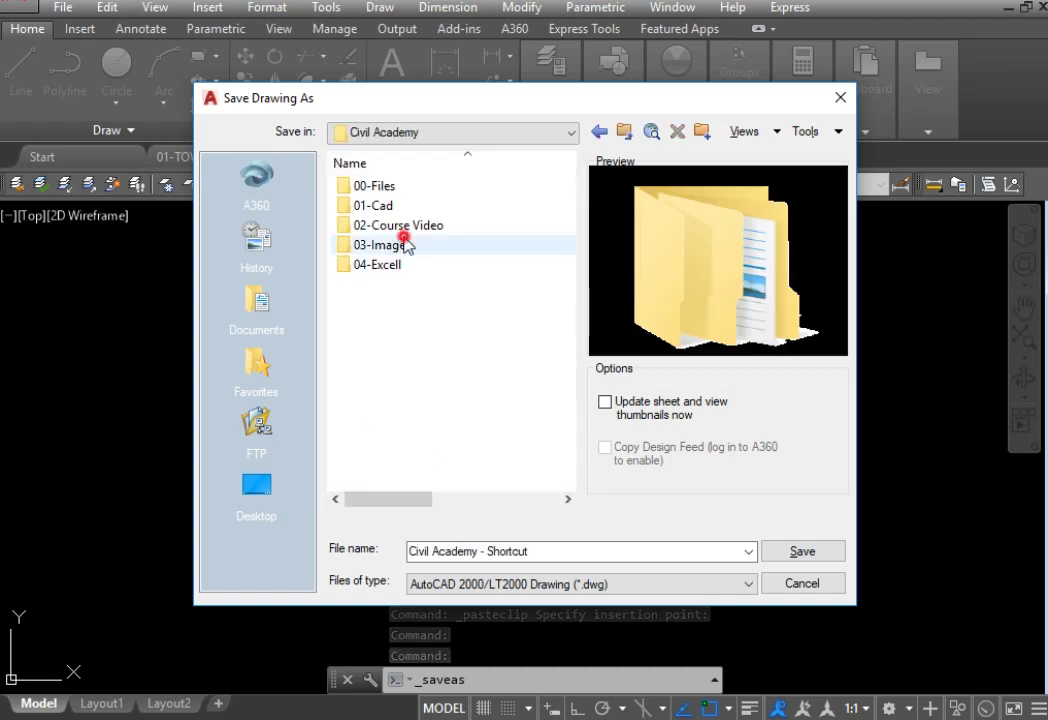
double_click(389, 224)
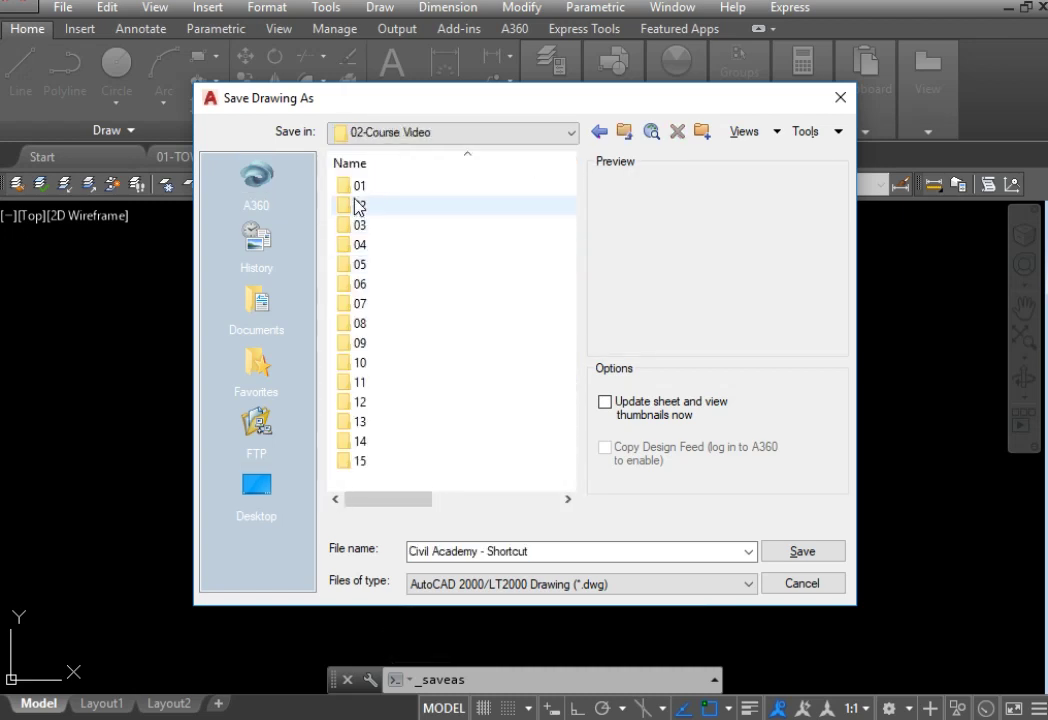
double_click(340, 461)
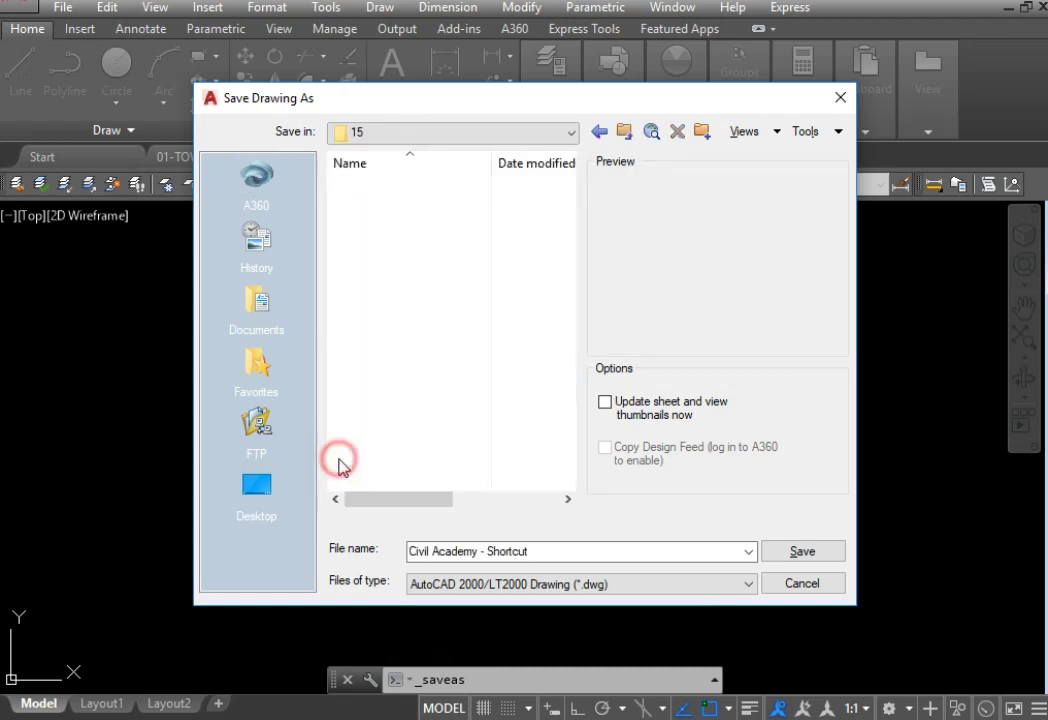
double_click(370, 190)
left_click(530, 553)
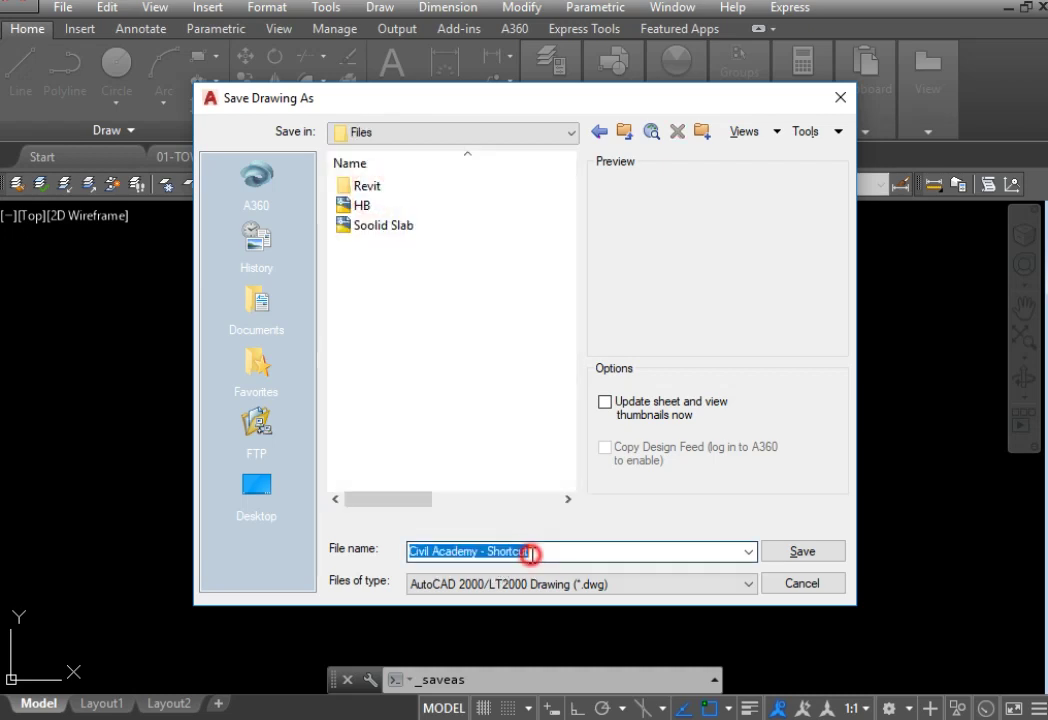
type("Col Sec 2 Revit")
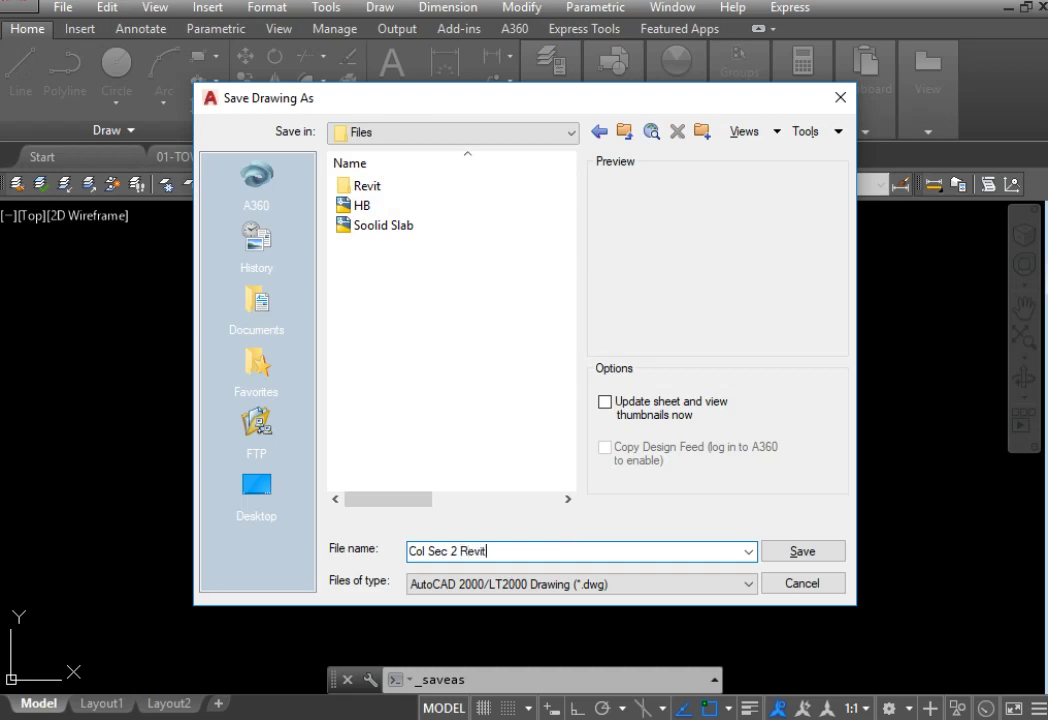
key("Return")
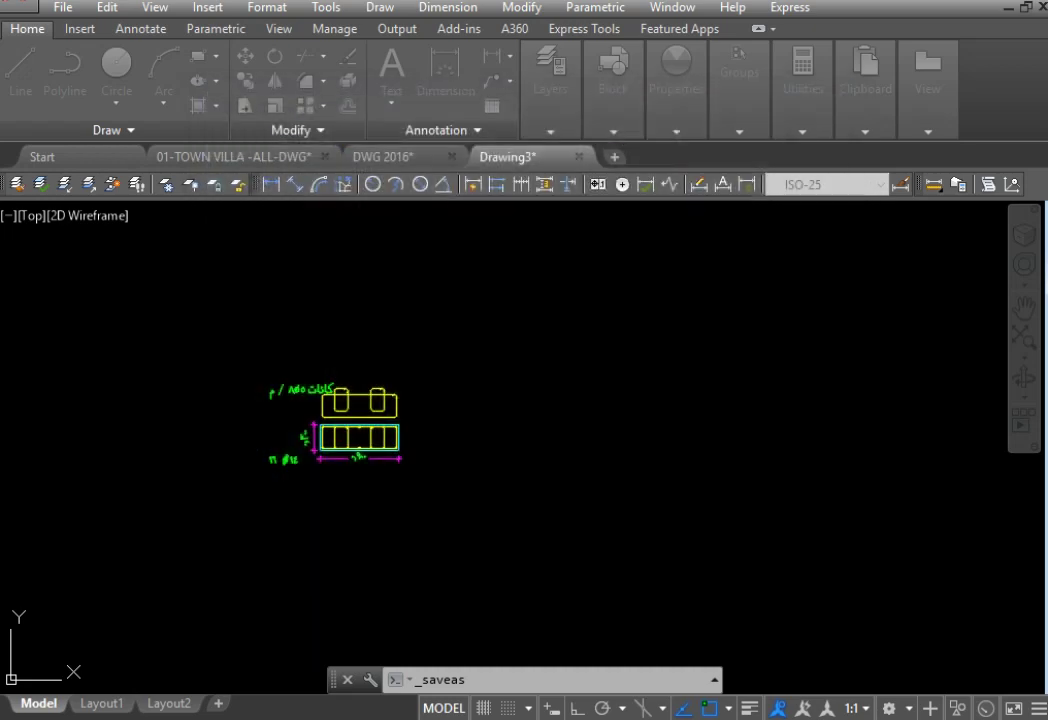
Close the AutoCAD drawing and import Col Sec 2 Revit.dwg into Revit with meter units.
left_click(578, 157)
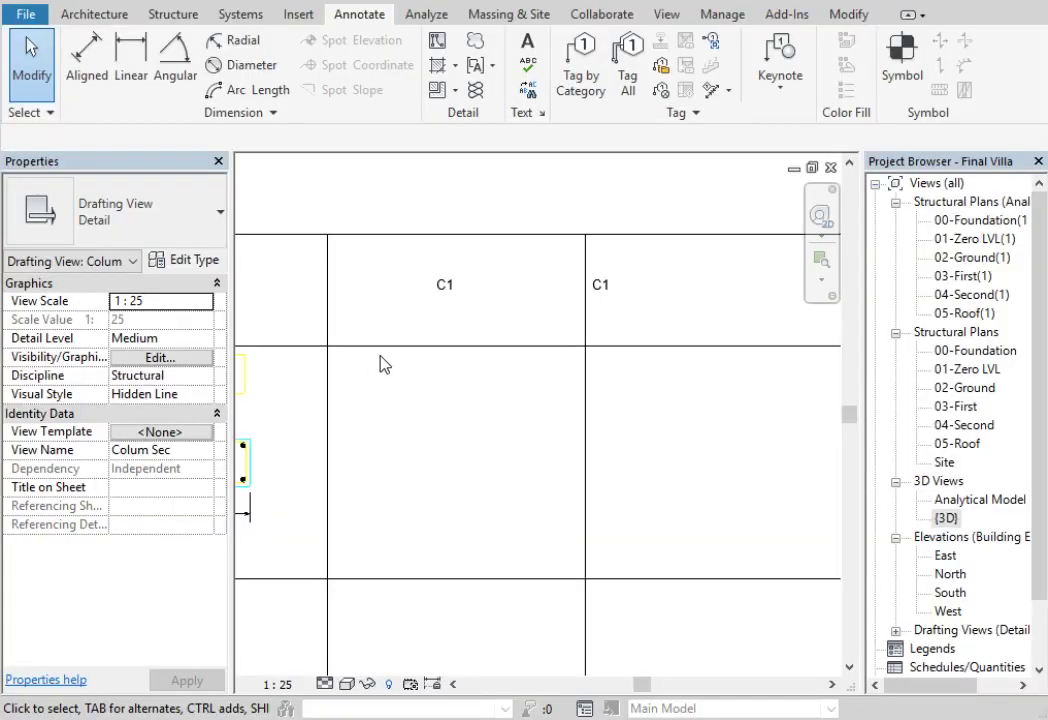
scroll(379, 365, "down", 2)
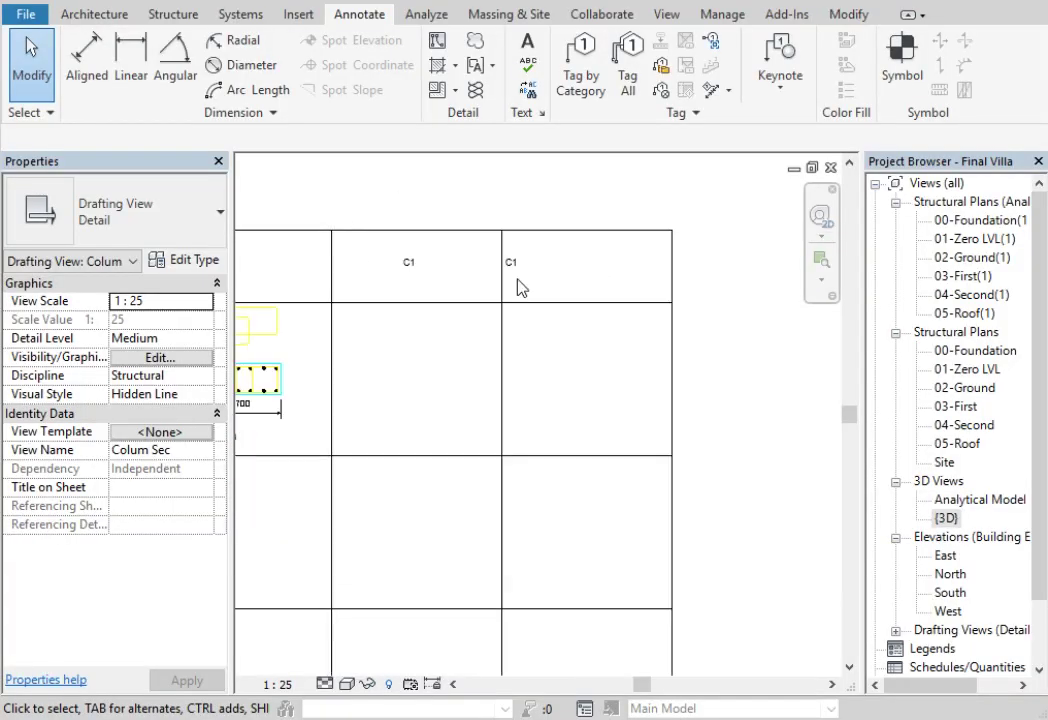
left_click(287, 22)
left_click(481, 75)
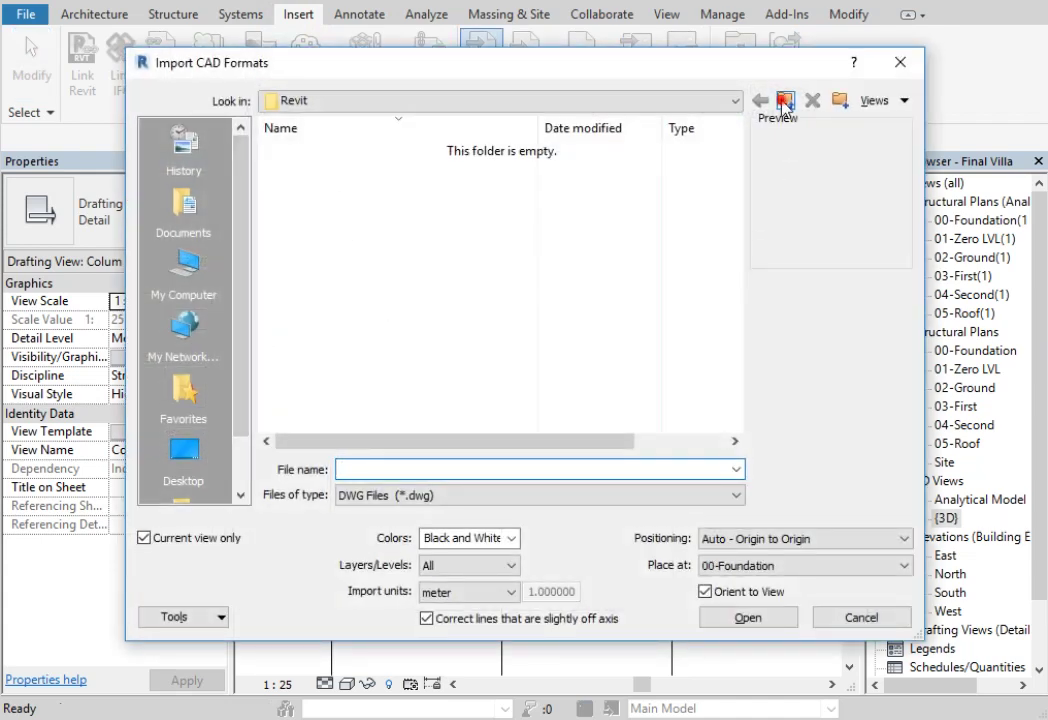
left_click(785, 100)
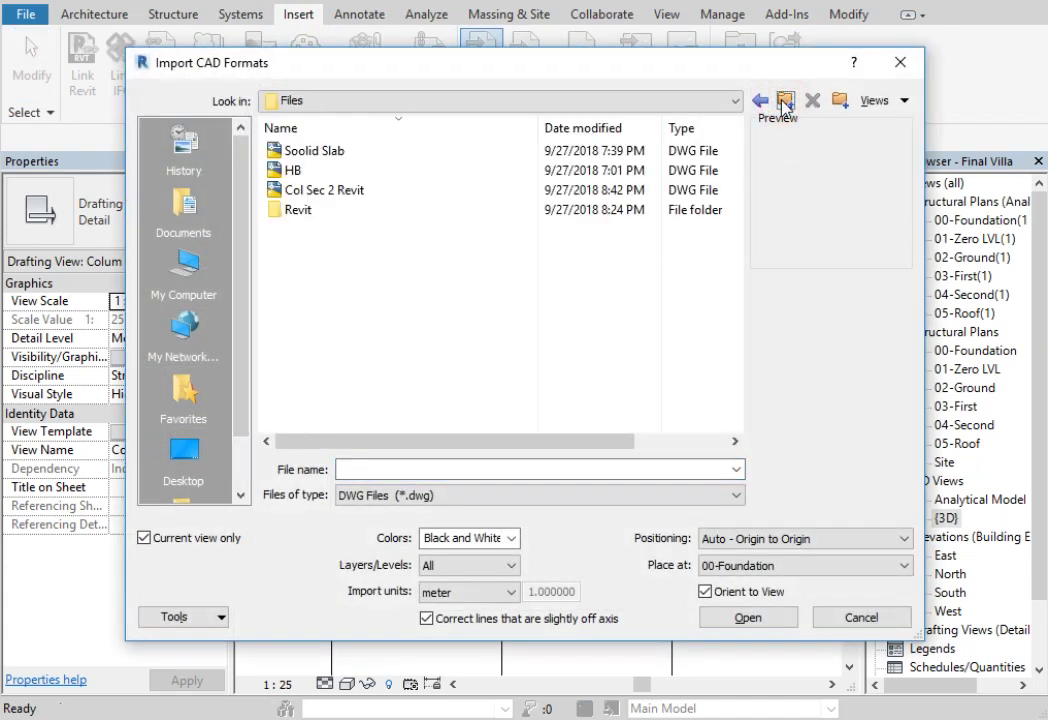
left_click(325, 191)
left_click(503, 595)
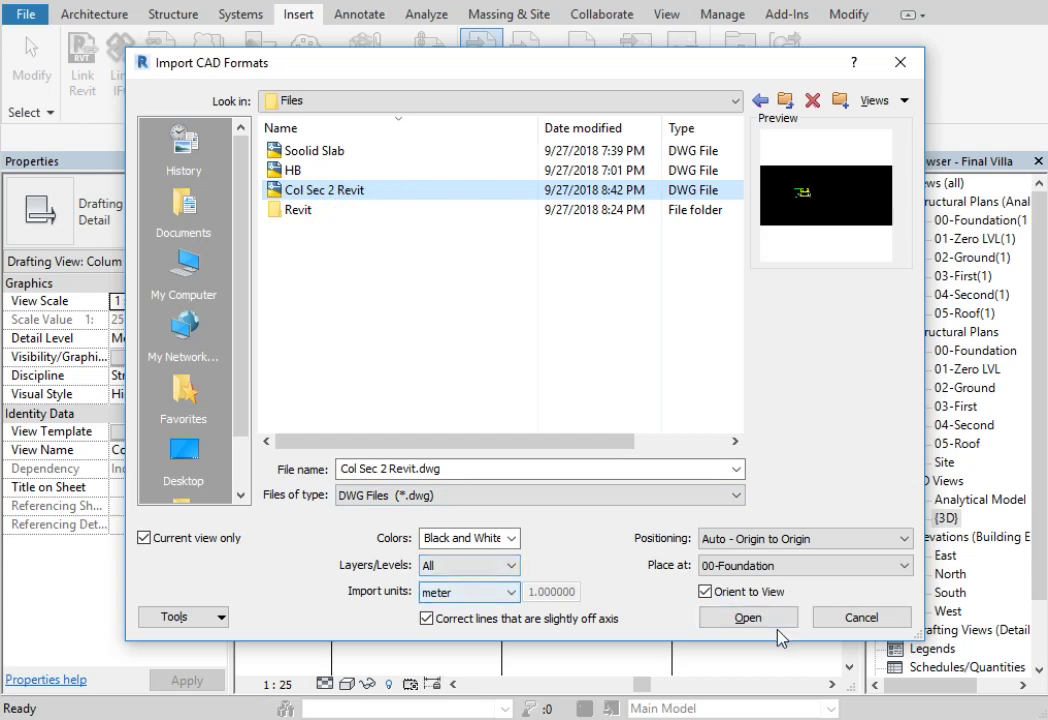
left_click(748, 618)
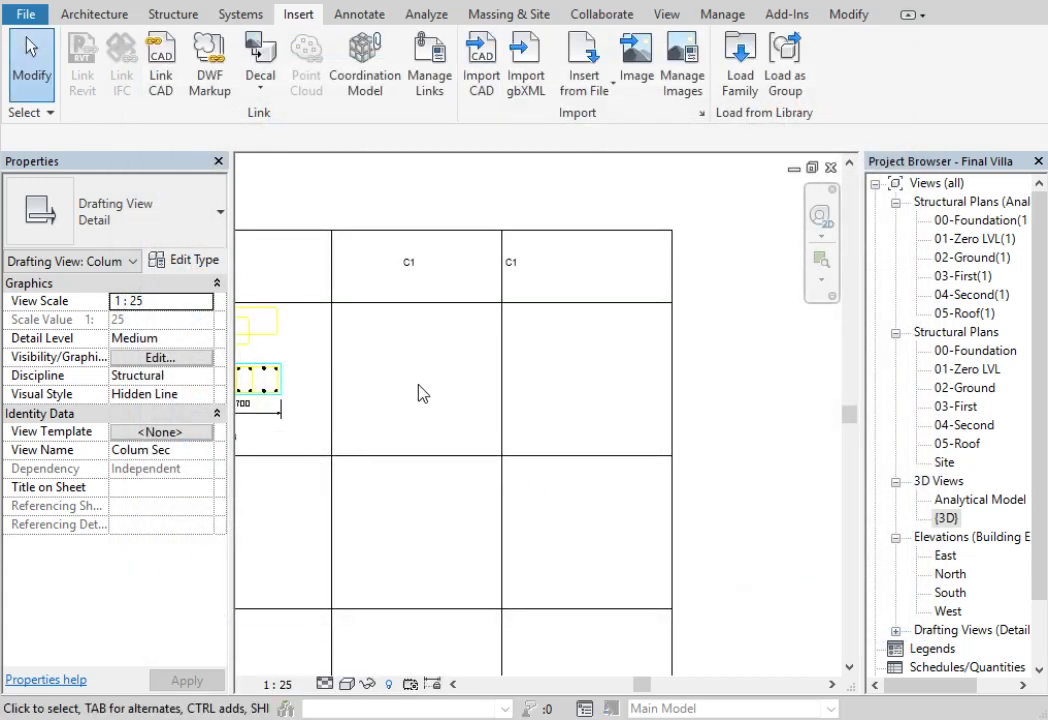
Zoom and pan the Colum Sec view to find the imported column detail, then select it.
scroll(480, 390, "down", 3)
scroll(560, 391, "down", 3)
scroll(564, 393, "down", 2)
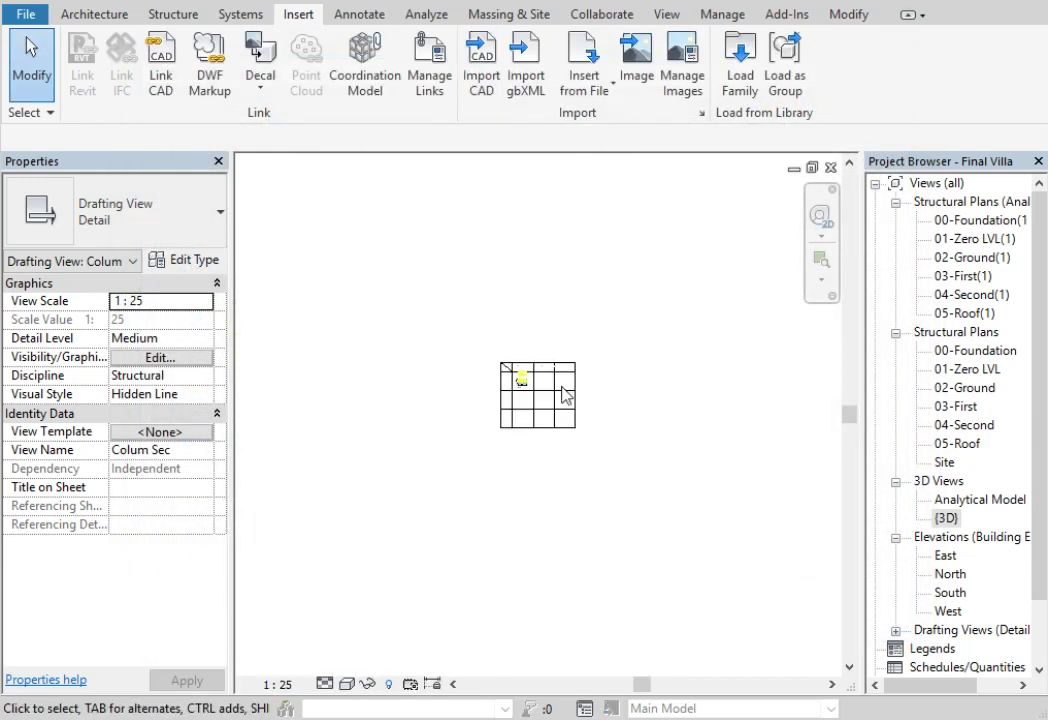
scroll(527, 382, "up", 1)
scroll(527, 382, "down", 3)
scroll(515, 374, "up", 3)
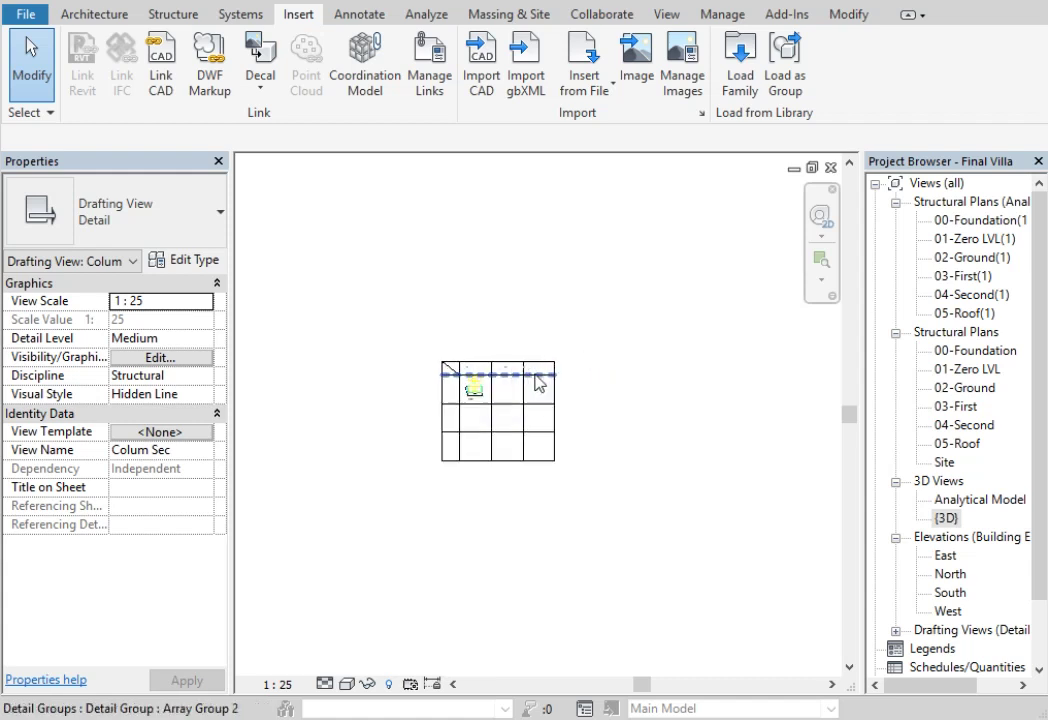
scroll(480, 392, "up", 4)
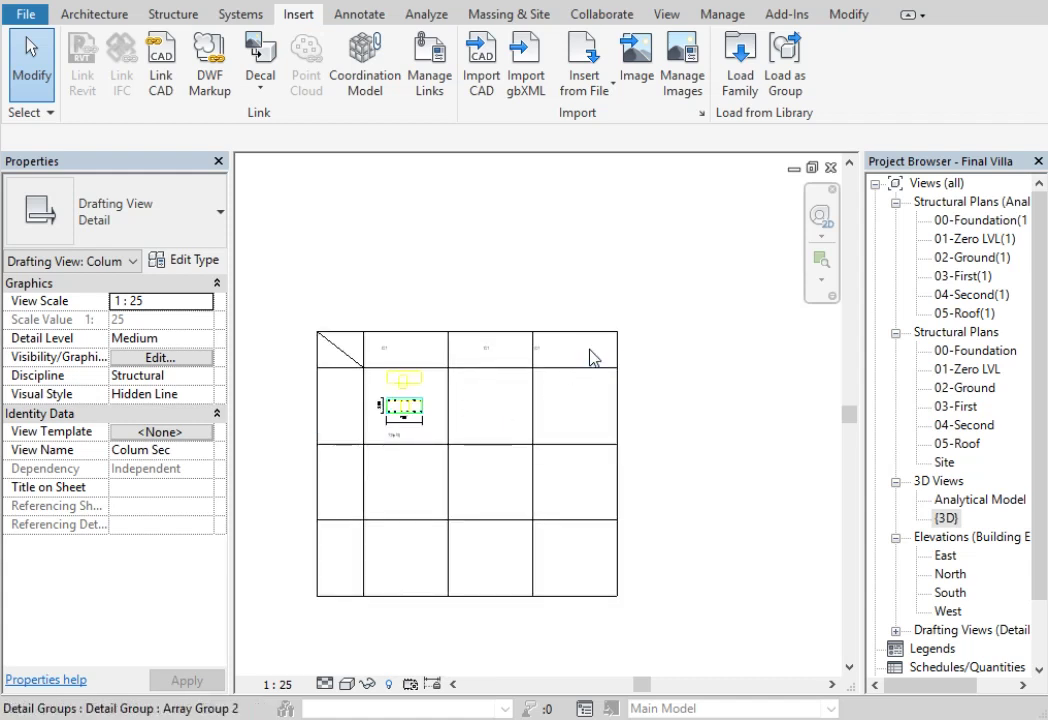
scroll(615, 340, "down", 3)
scroll(658, 318, "down", 1)
middle_click_drag(658, 318, 580, 456)
scroll(582, 417, "down", 2)
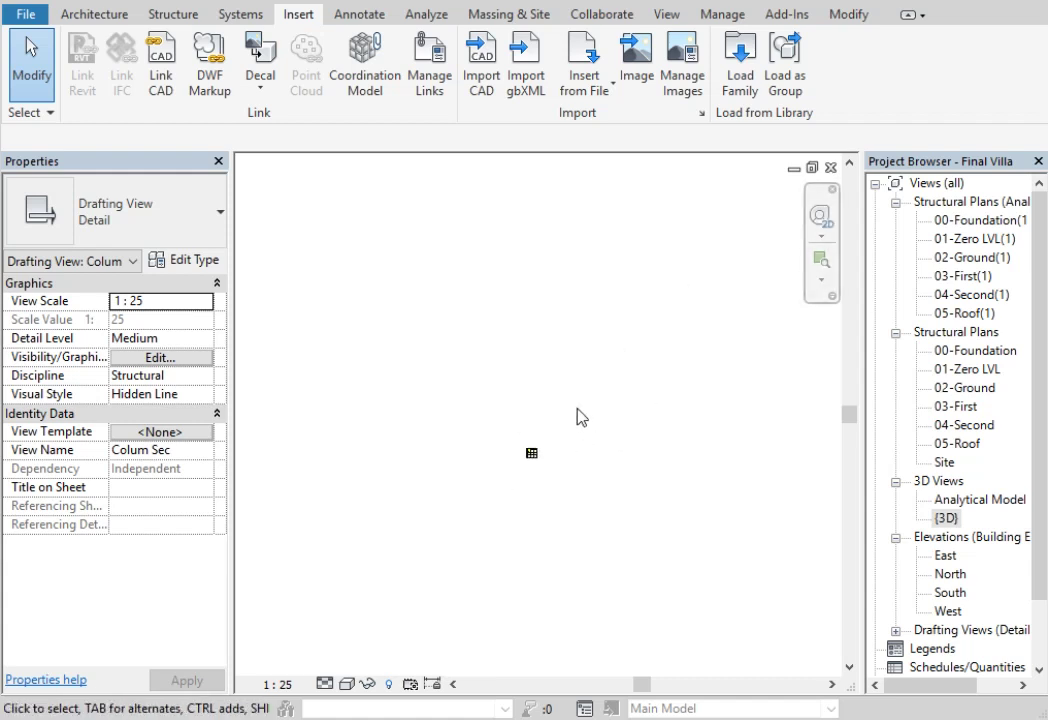
key("z")
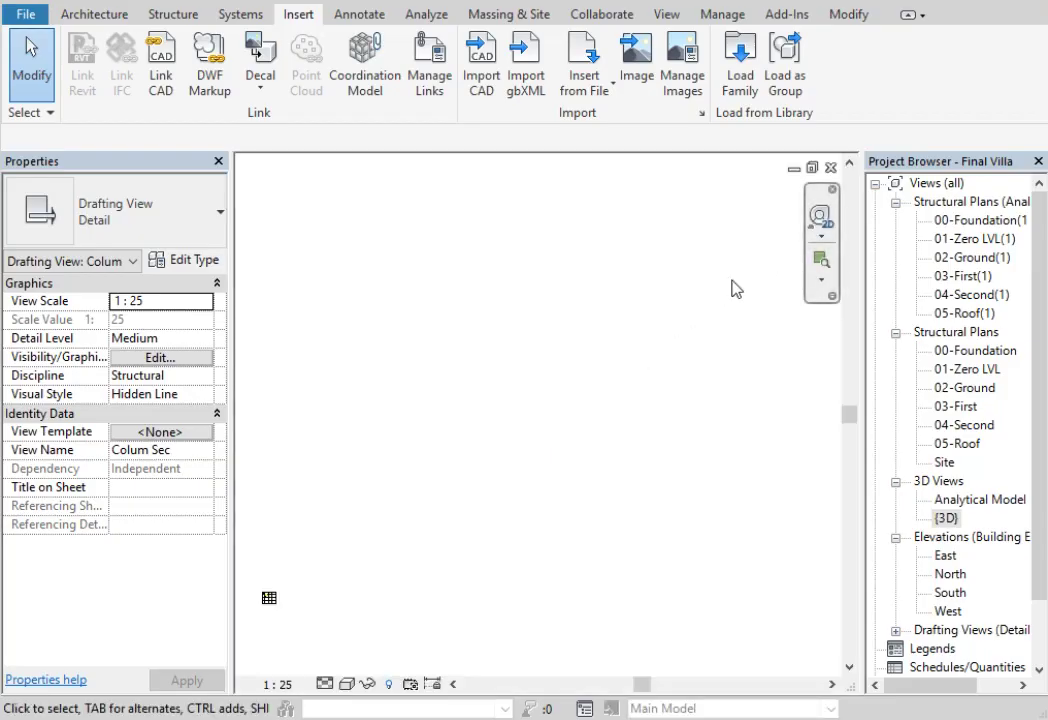
middle_click_drag(651, 357, 594, 372)
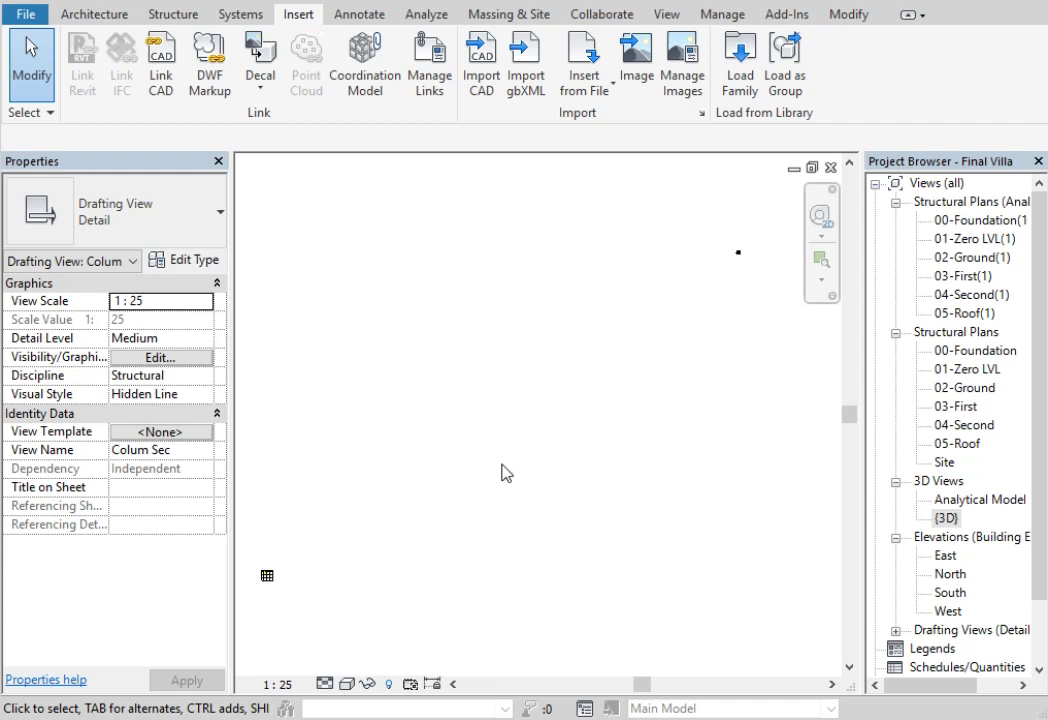
key("z")
key("f")
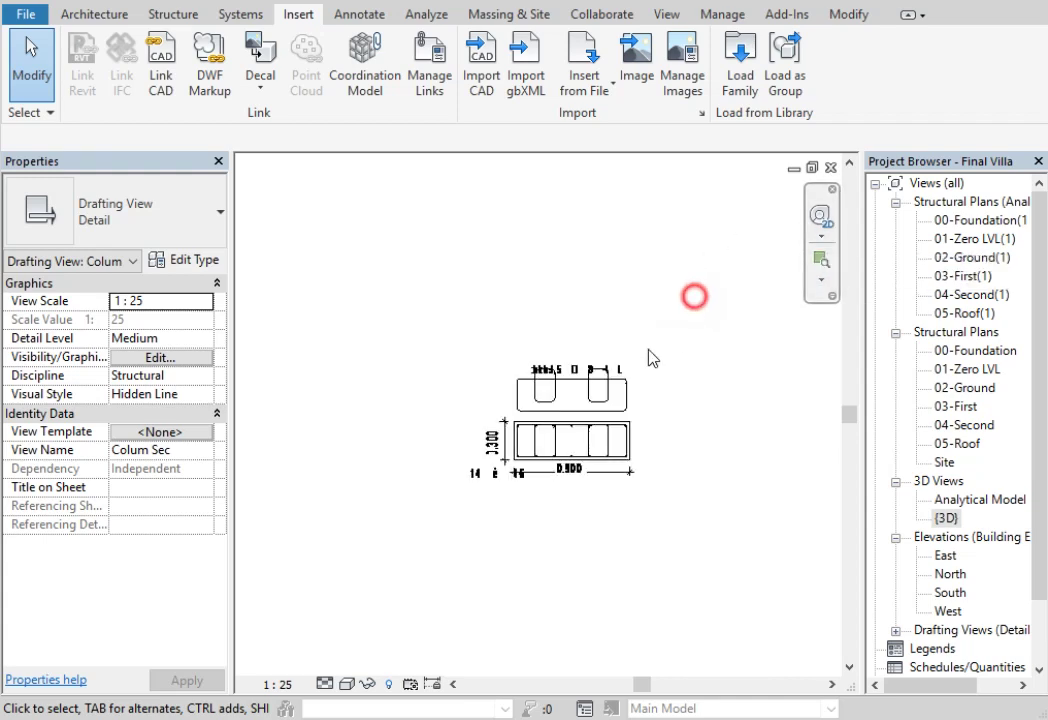
left_click_drag(790, 210, 596, 402)
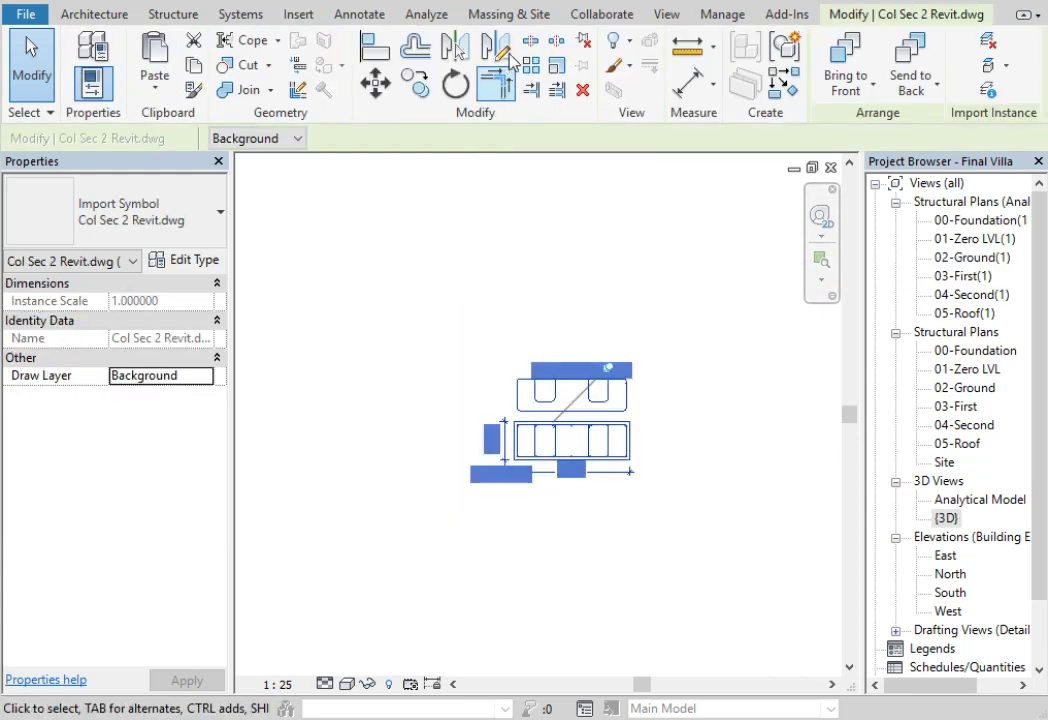
Move the imported detail over the column schedule grid to compare sizes.
left_click(375, 82)
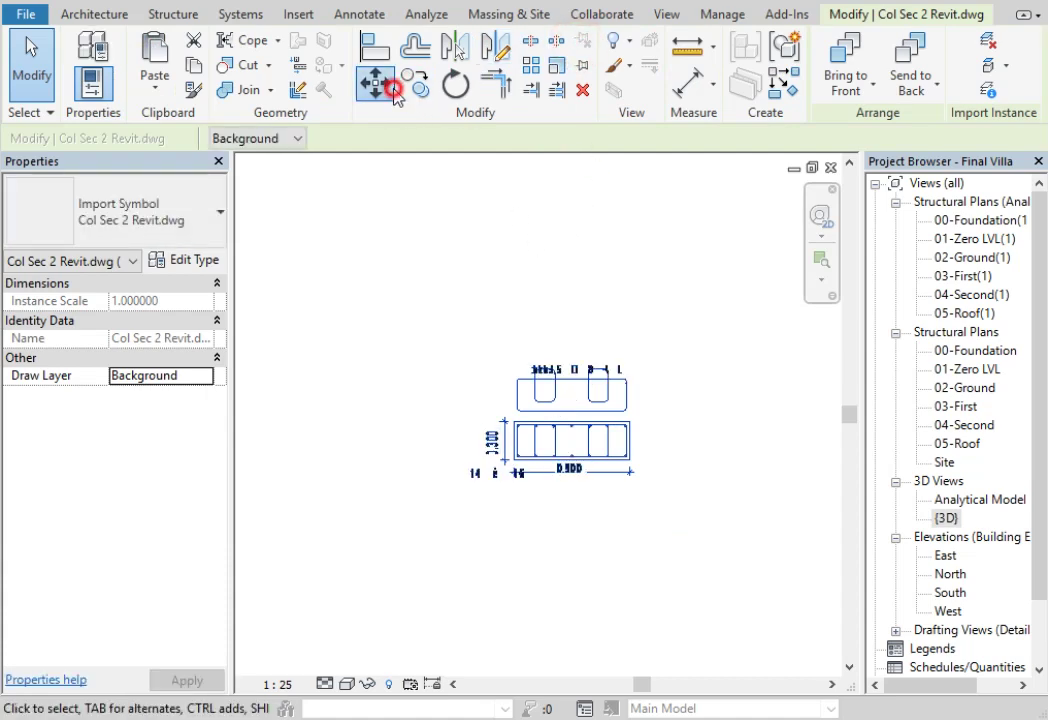
left_click(522, 391)
scroll(671, 330, "down", 6)
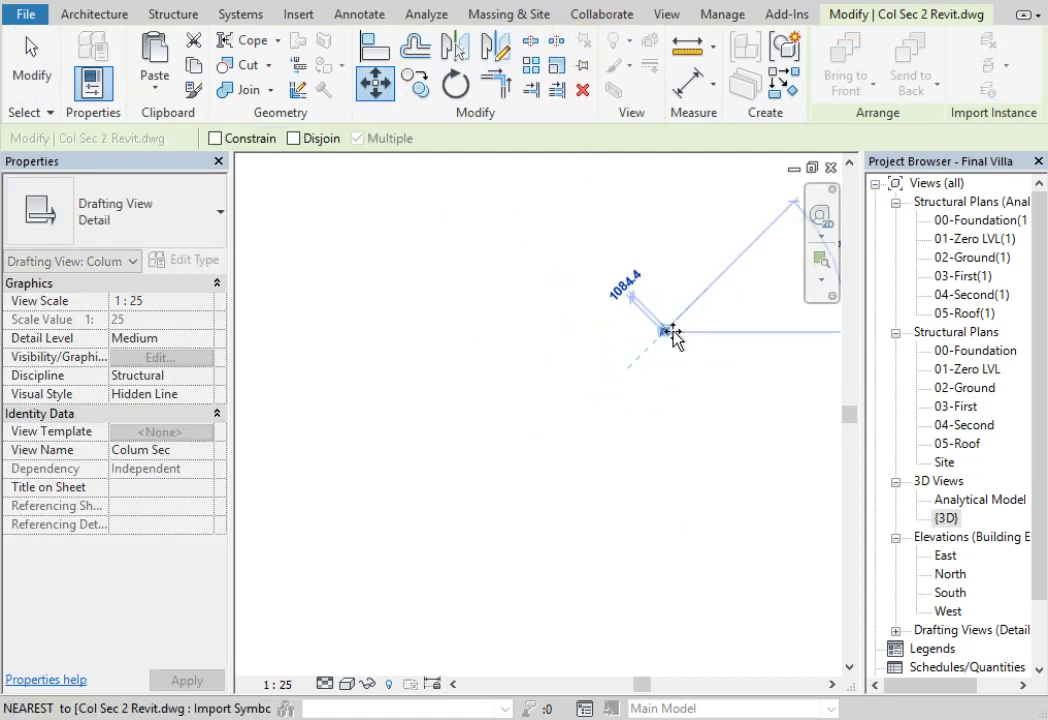
scroll(537, 423, "up", 3)
scroll(570, 390, "up", 2)
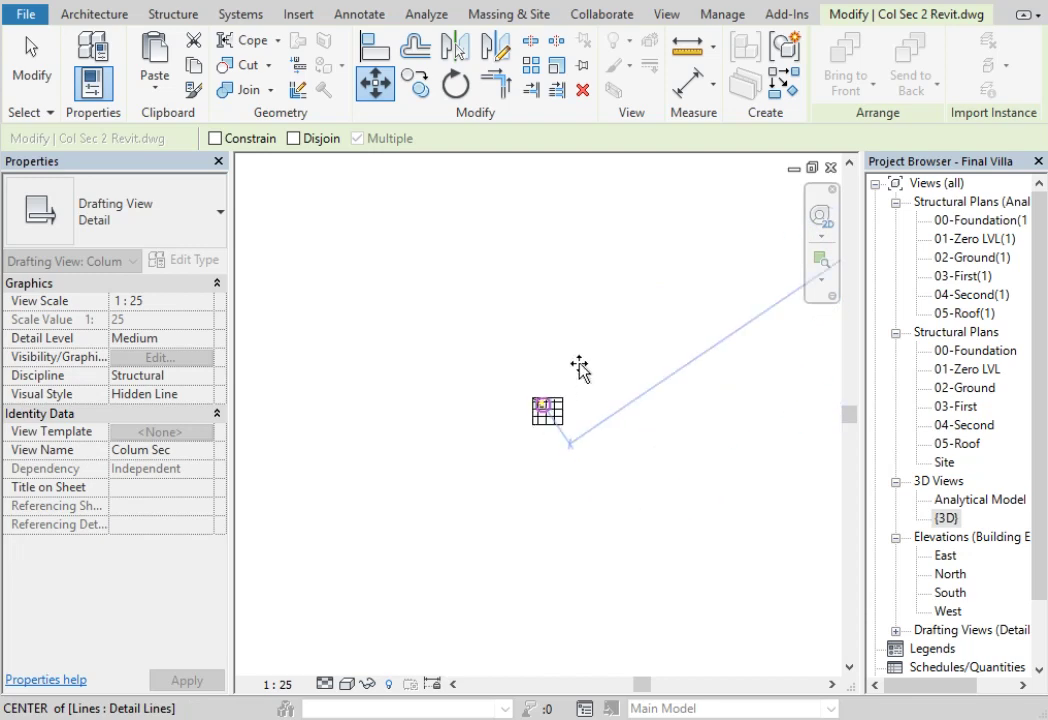
scroll(540, 450, "up", 2)
scroll(515, 425, "up", 2)
scroll(508, 418, "up", 3)
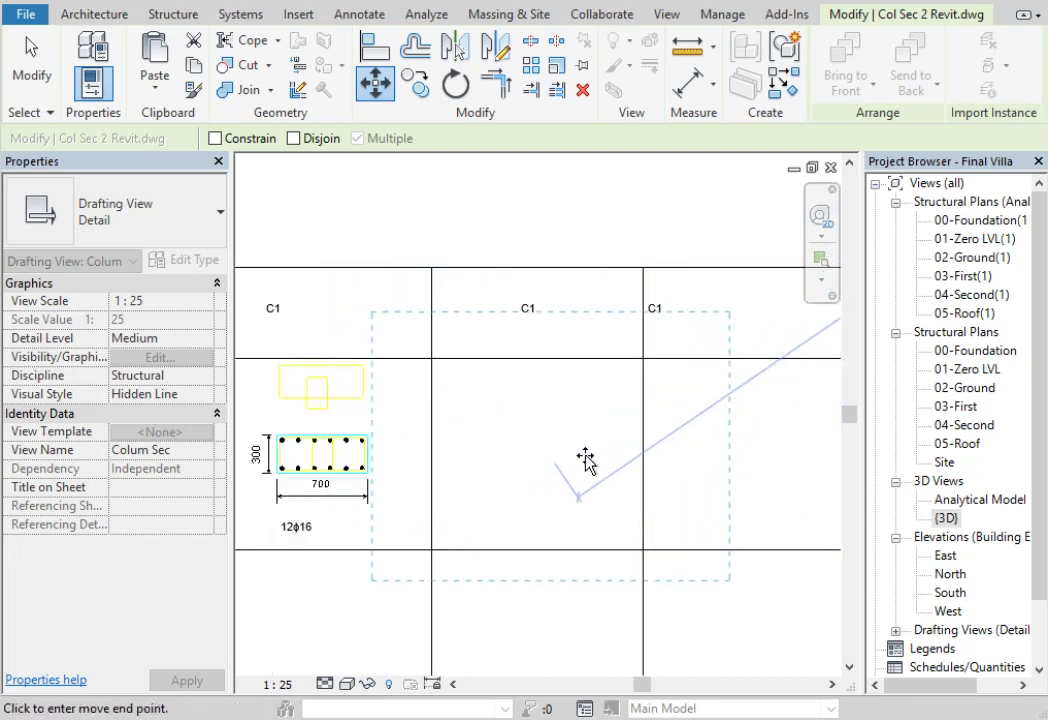
left_click(538, 437)
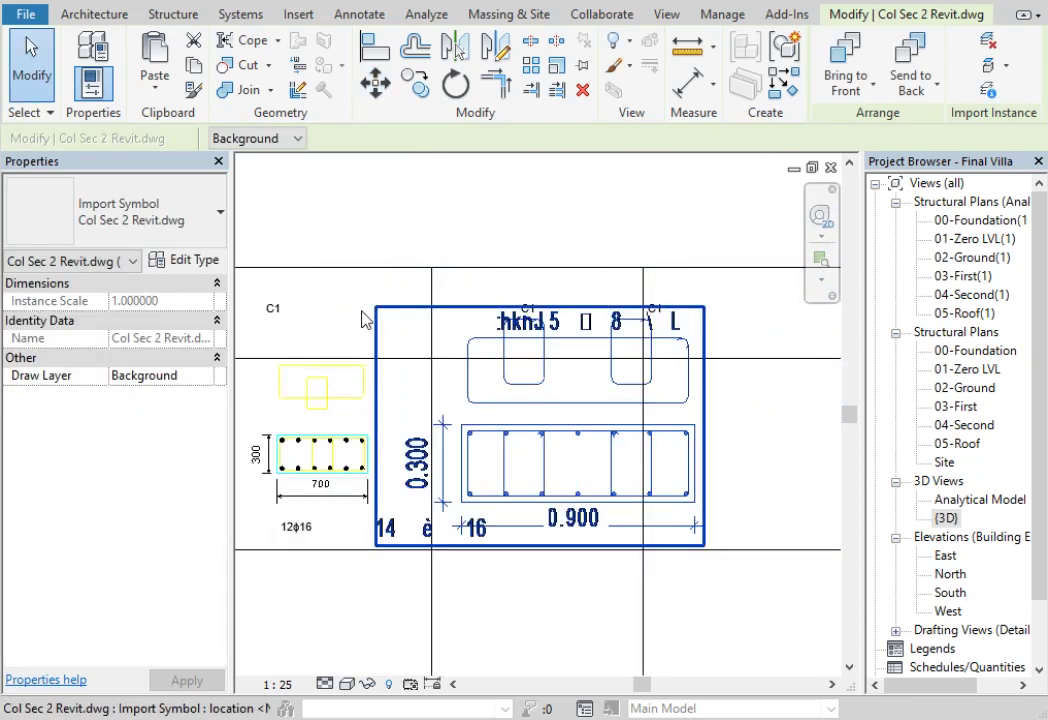
scroll(382, 389, "down", 2)
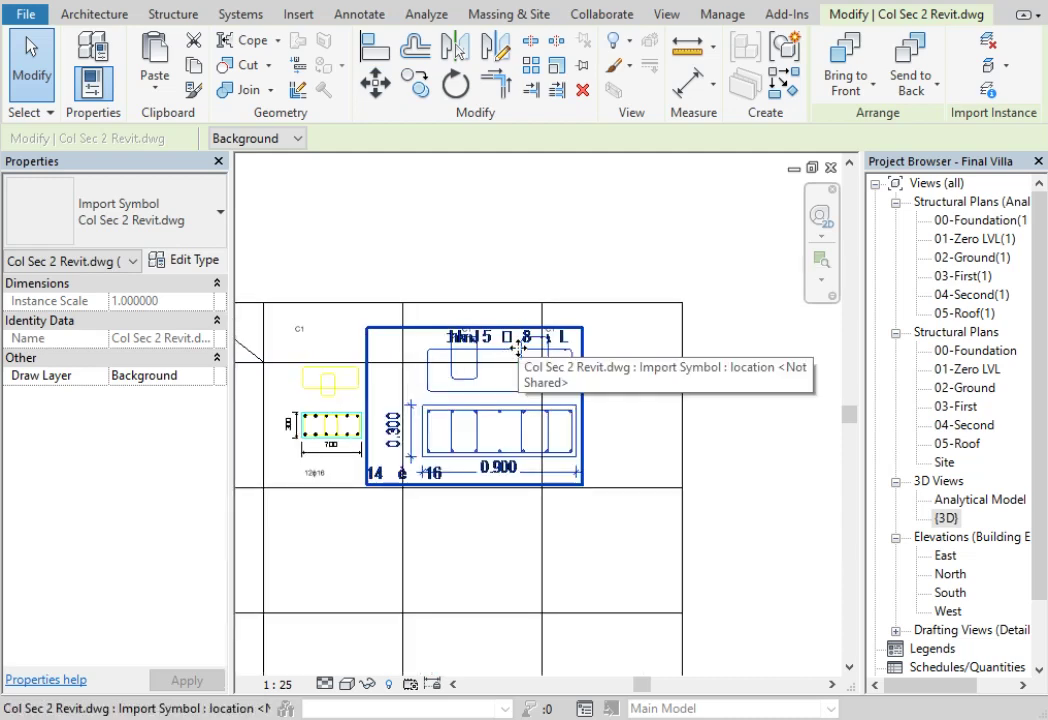
Lay the detail over the existing C1 section, then delete the oversized import.
left_click(486, 387)
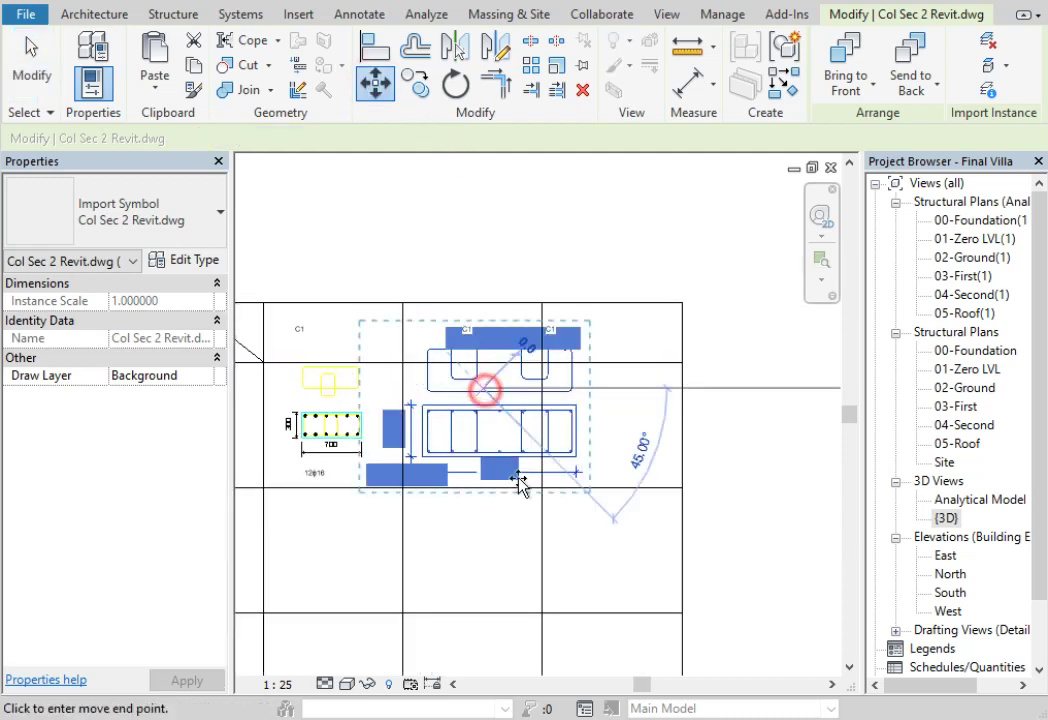
left_click(493, 540)
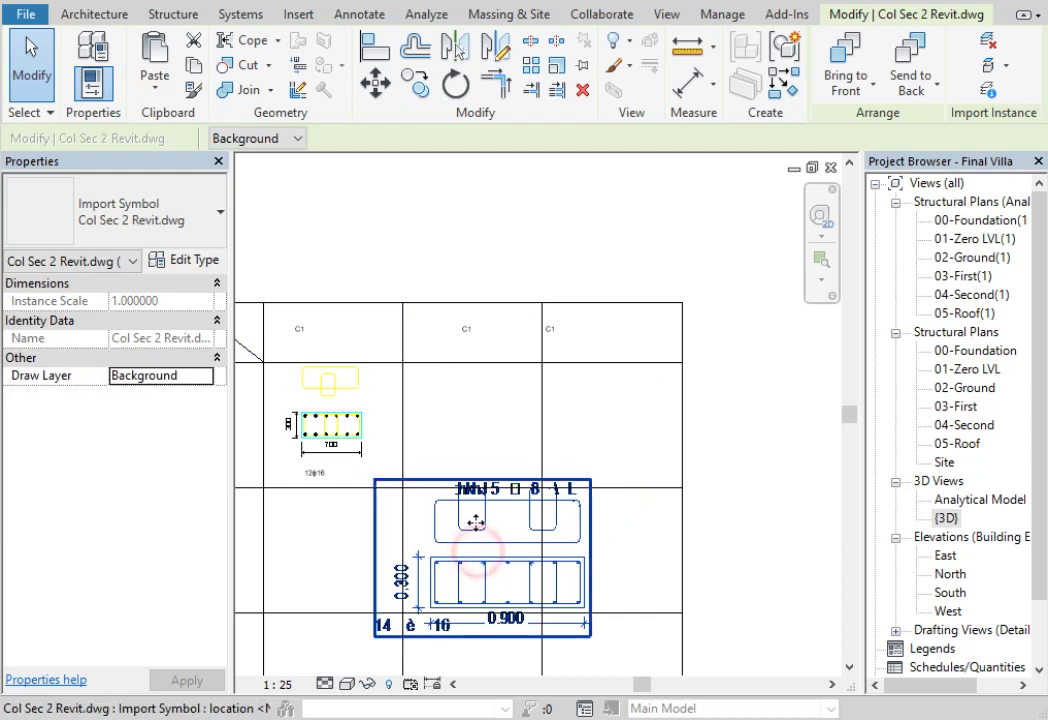
left_click(375, 82)
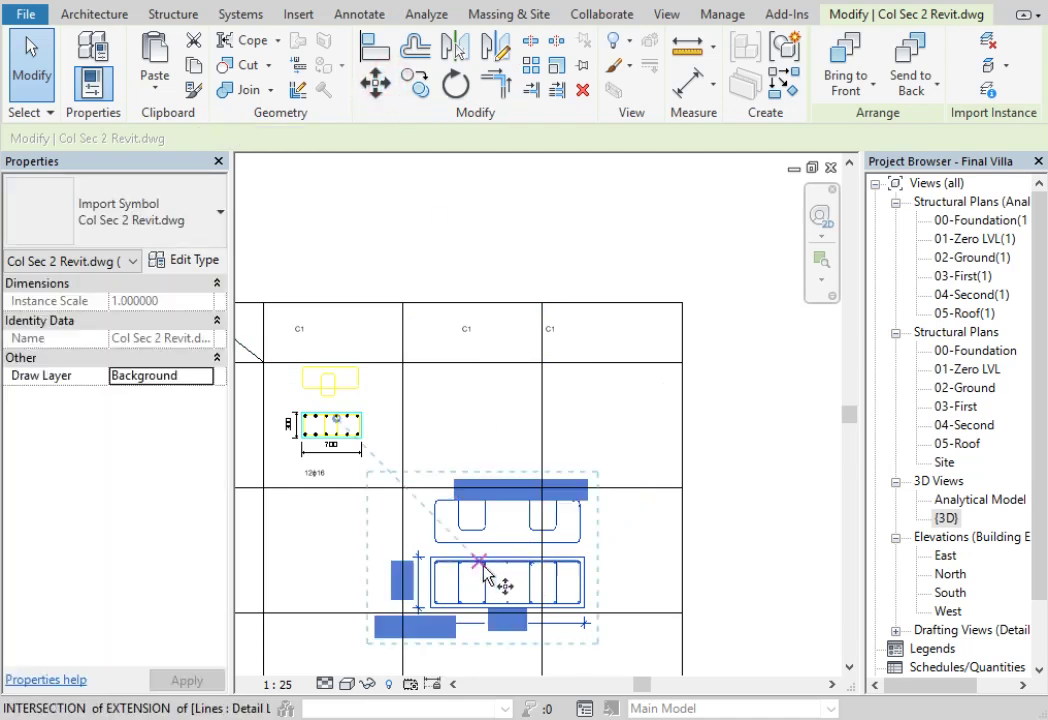
left_click(479, 564)
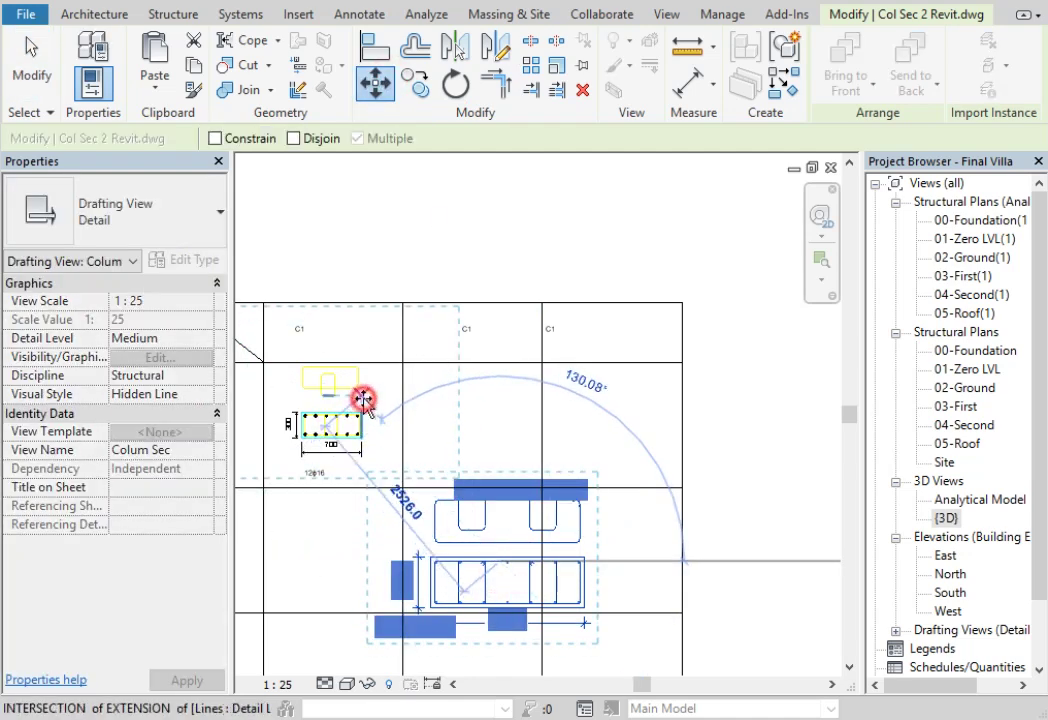
left_click(362, 399)
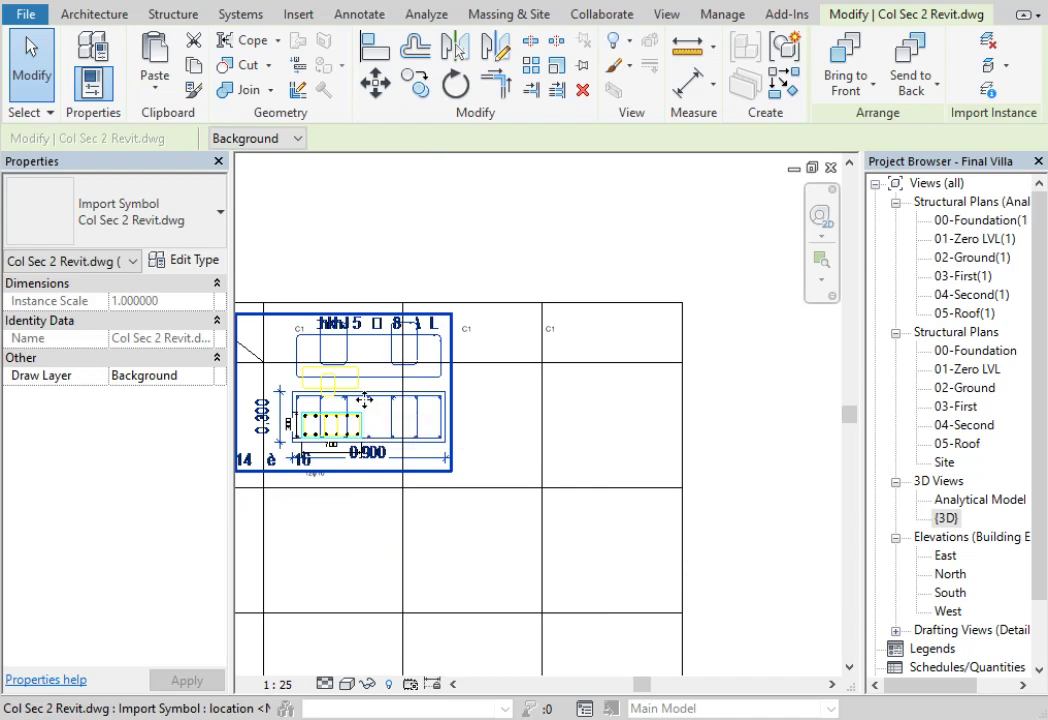
key("Delete")
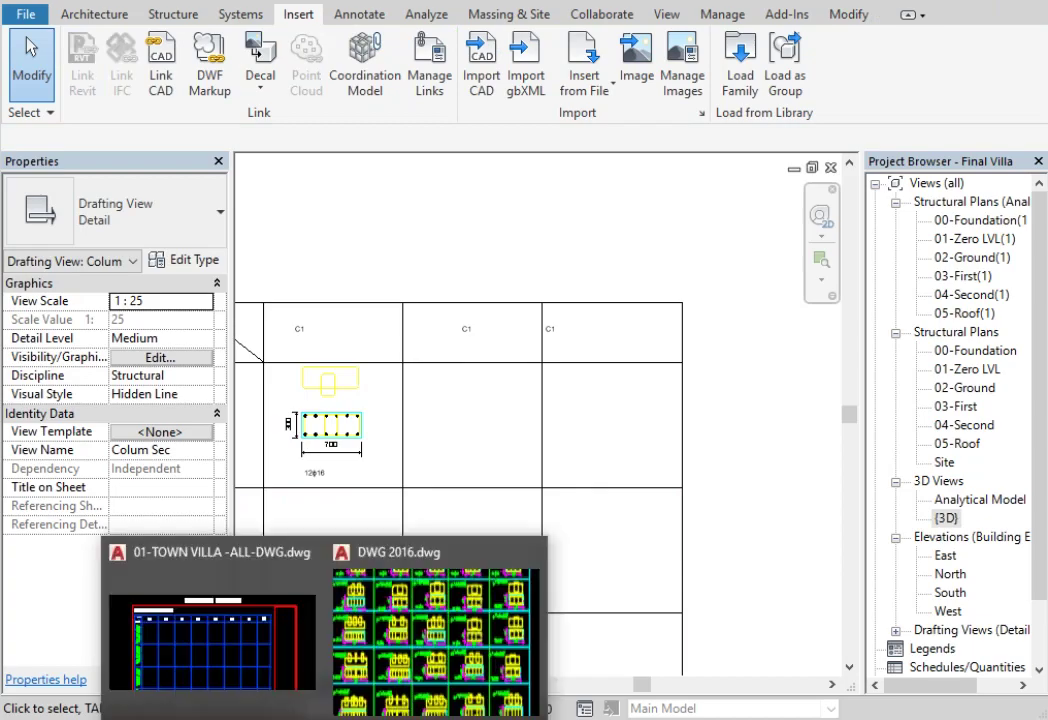
Reopen Col Sec 2 Revit.dwg in AutoCAD.
left_click(250, 640)
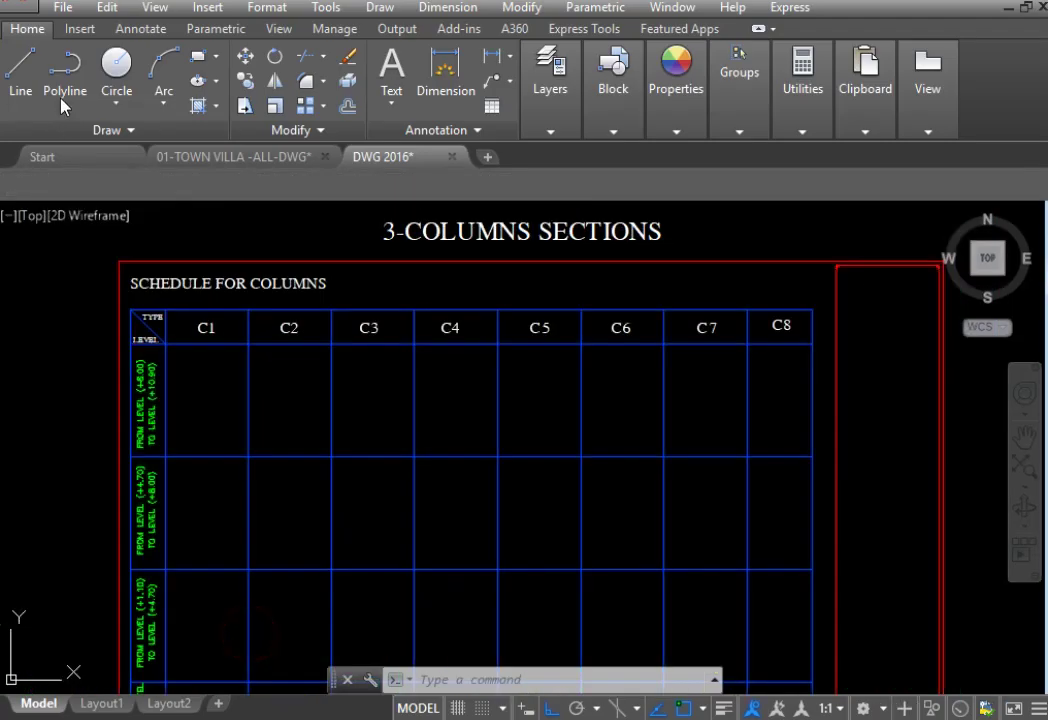
left_click(25, 12)
left_click(88, 48)
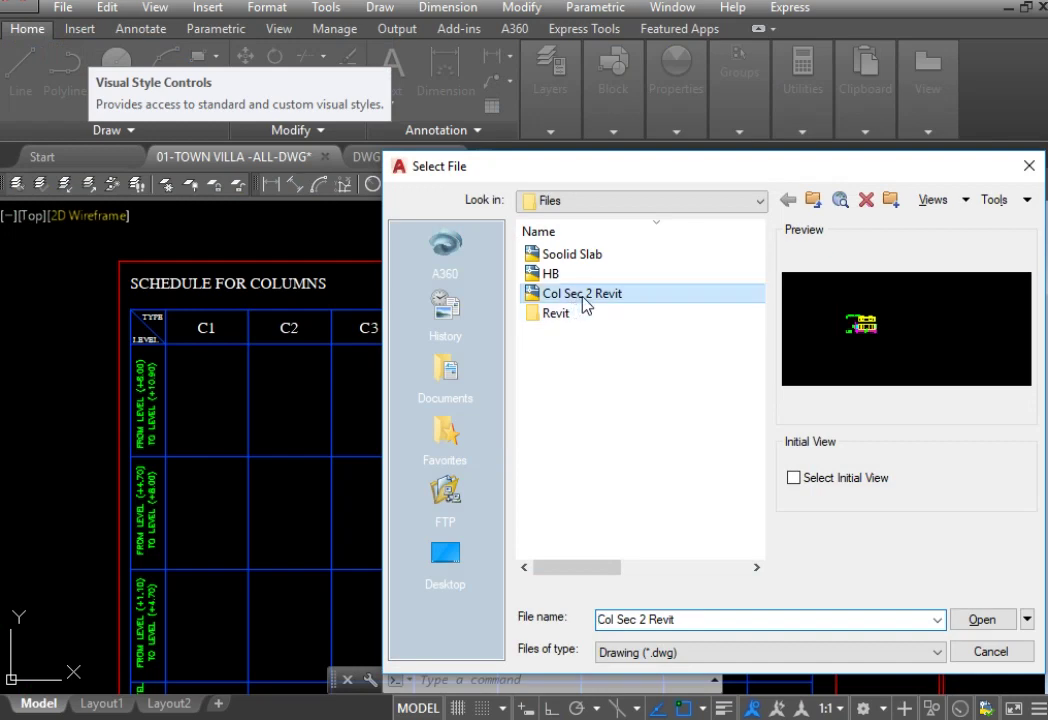
double_click(586, 296)
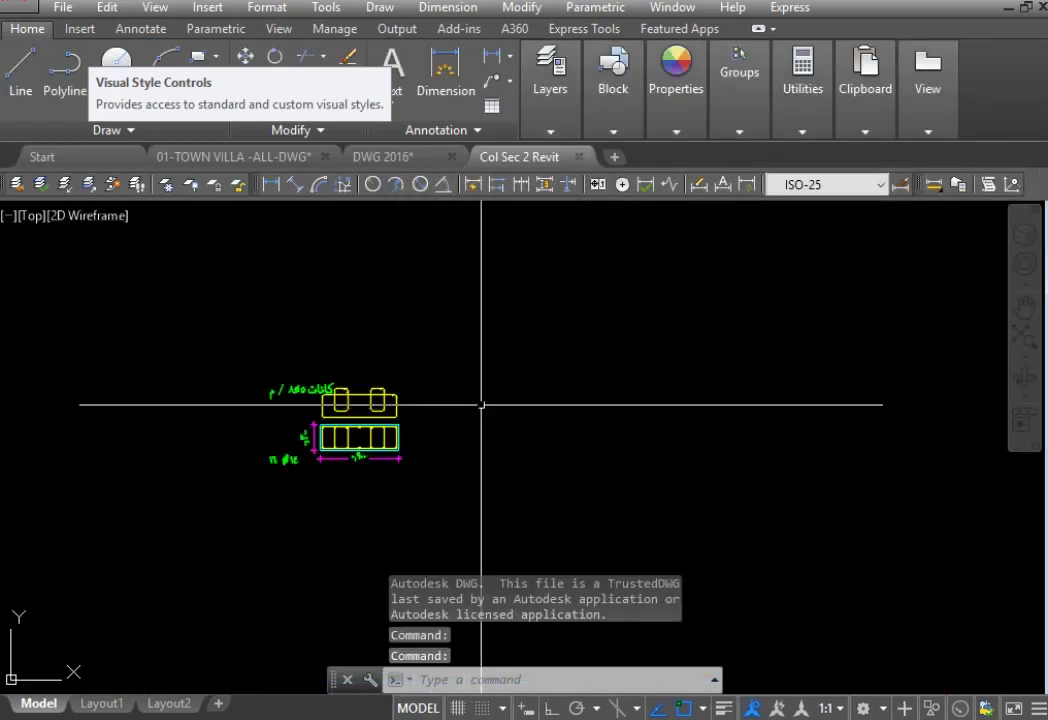
Scale the whole column detail by 0.25 about a chosen base point.
type("sc")
key("Return")
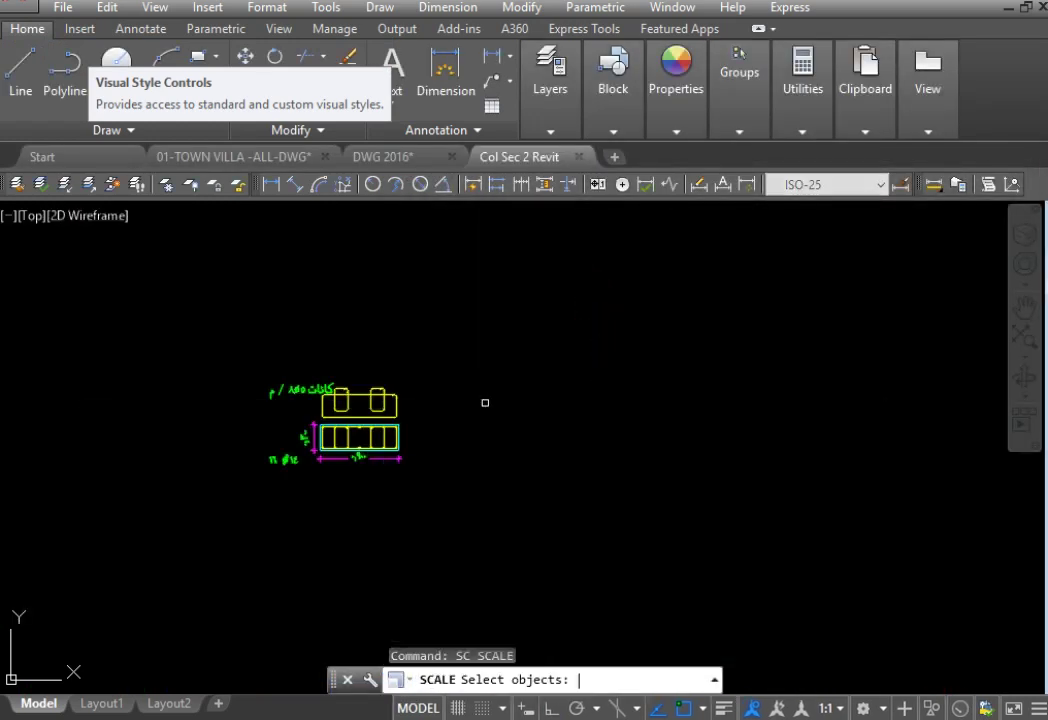
left_click(485, 317)
left_click(186, 537)
key("Return")
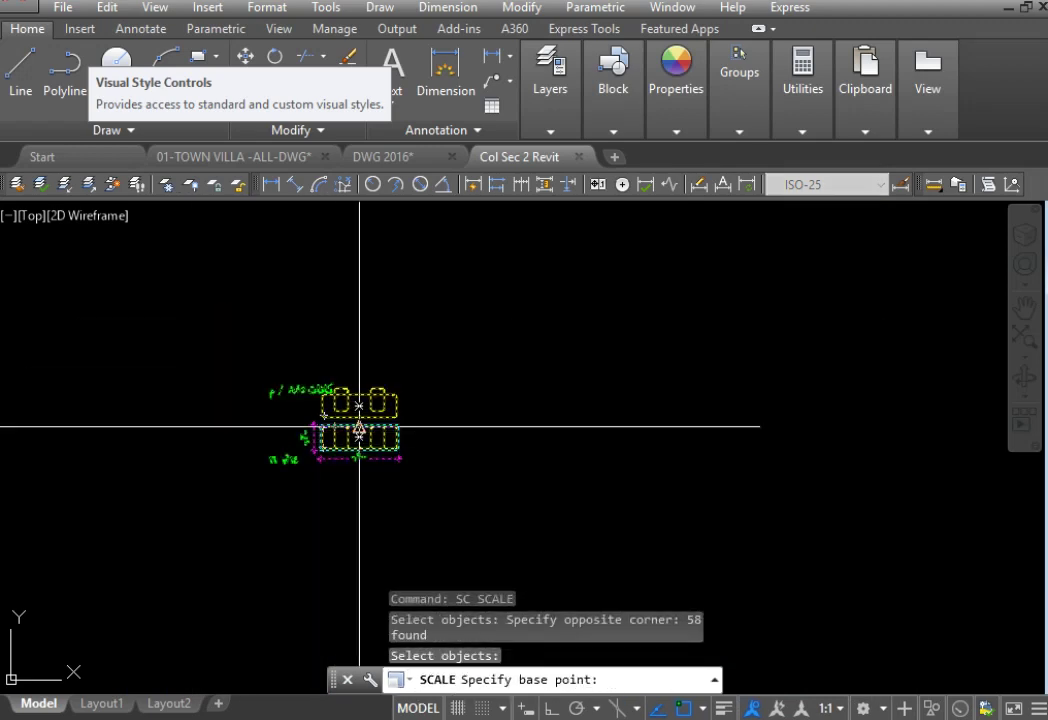
left_click(350, 436)
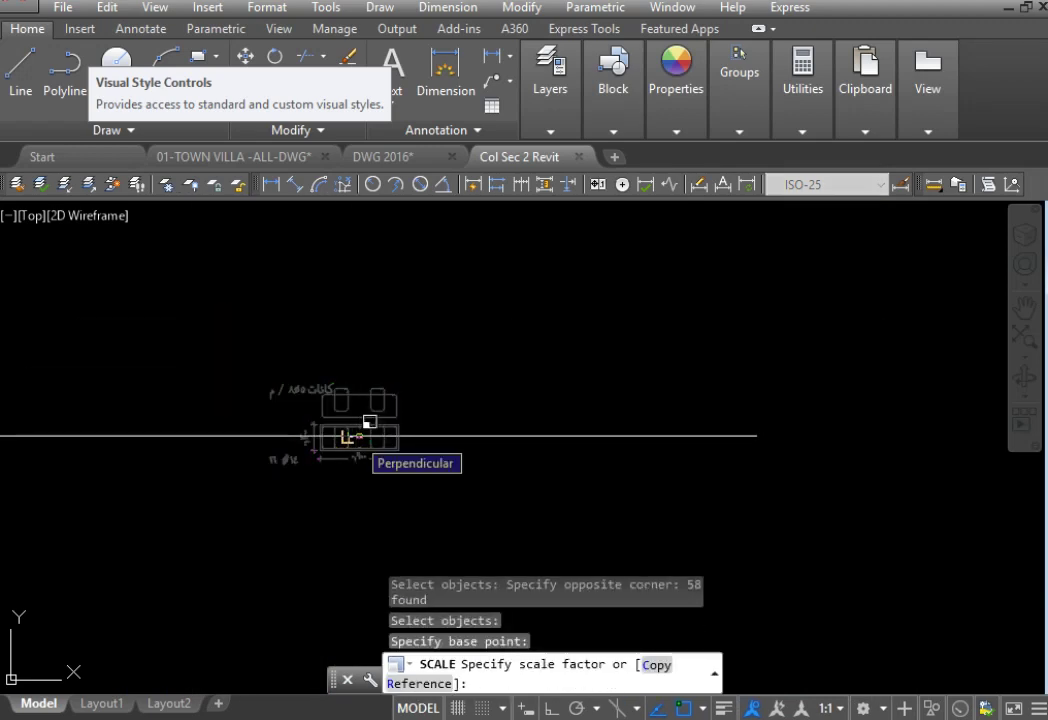
type("0.25")
key("Return")
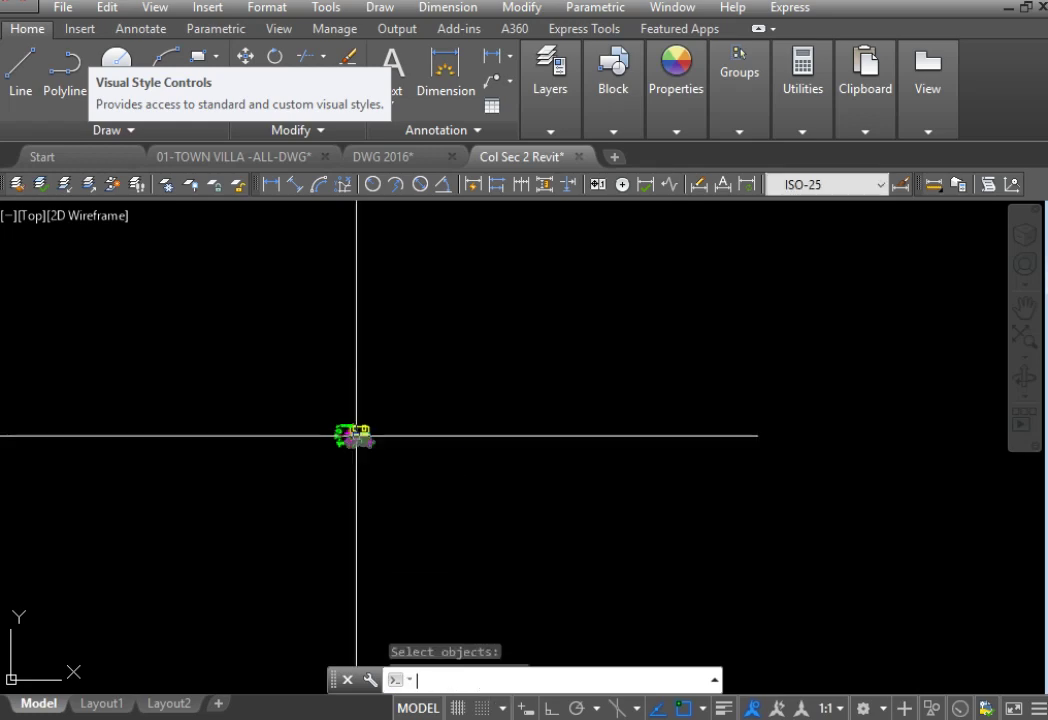
Save the scaled drawing, close it, and return to Revit.
left_click(62, 7)
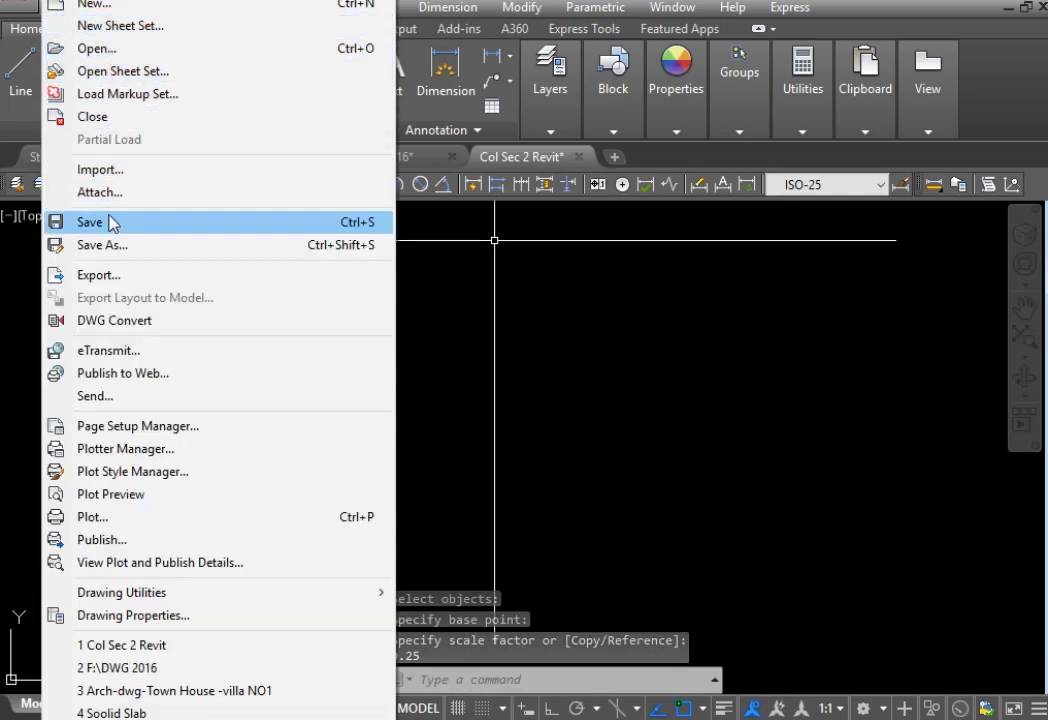
key("Escape")
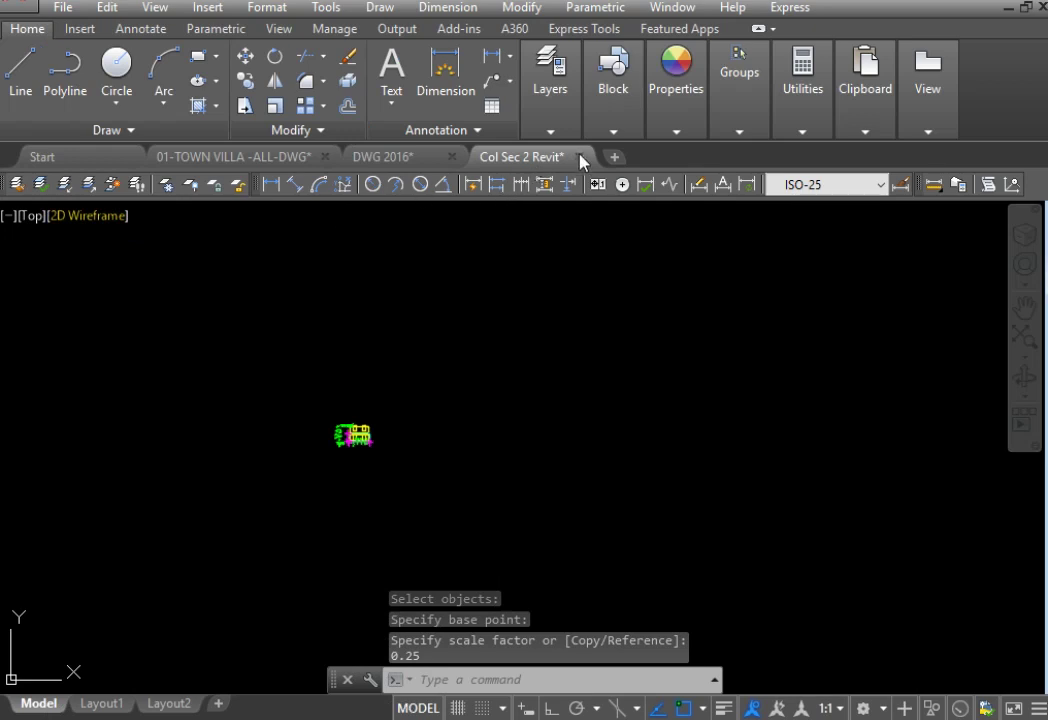
key("ctrl+s")
scroll(311, 482, "up", 3)
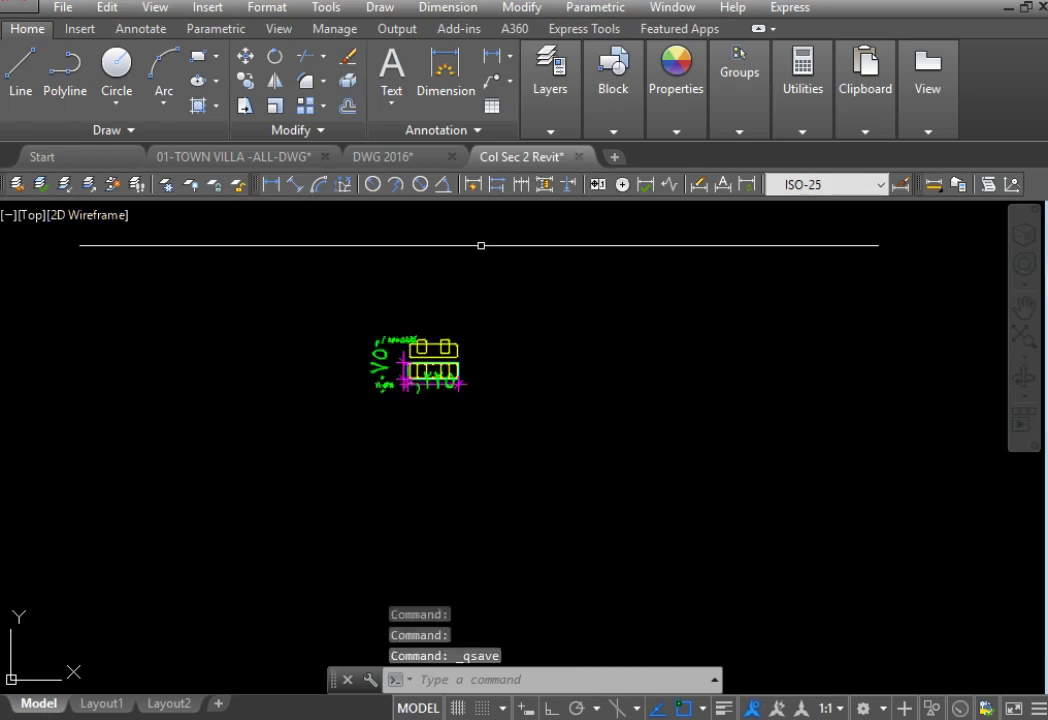
left_click(578, 156)
left_click(487, 402)
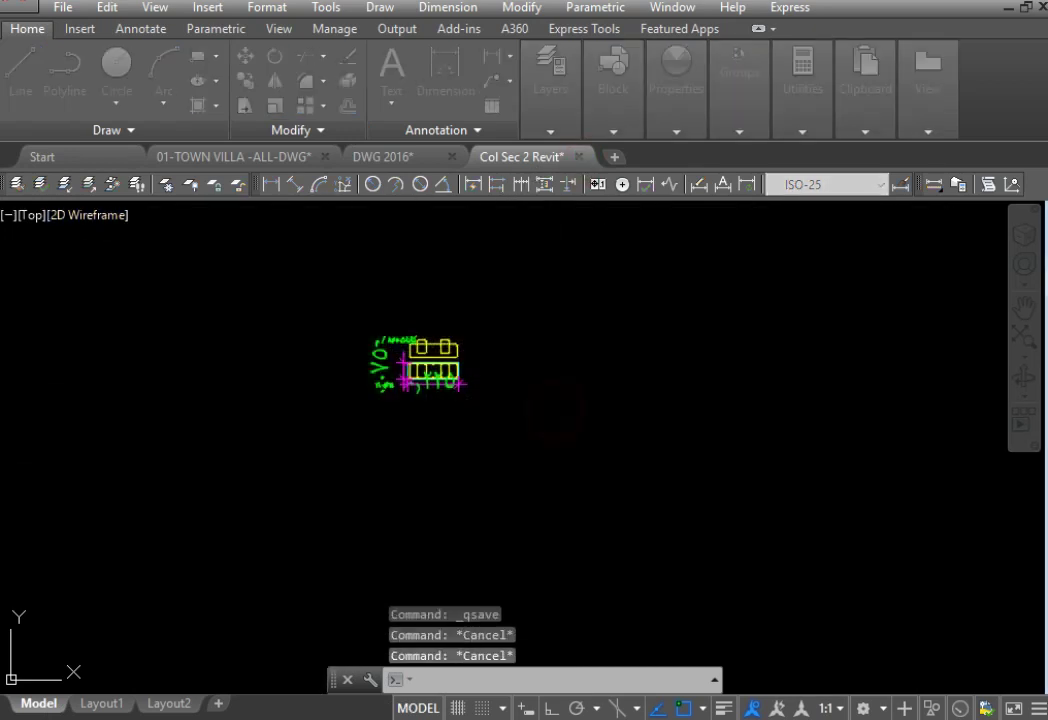
key("alt+Tab")
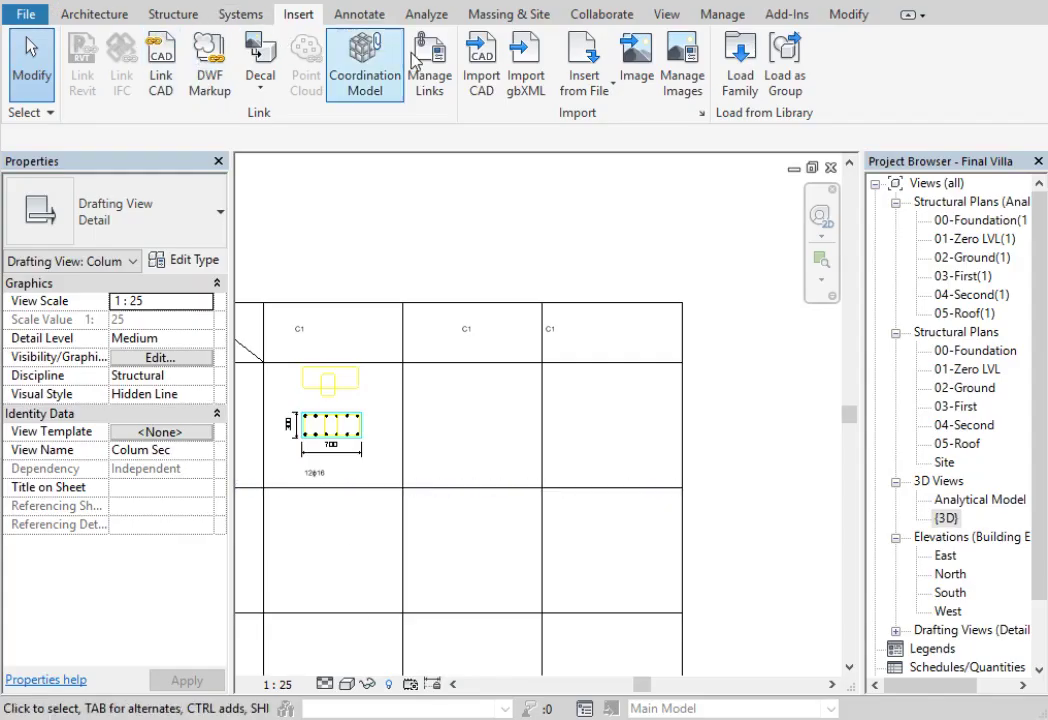
Import Col Sec 2 Revit.dwg into the Colum Sec view and zoom to show it all.
left_click(481, 62)
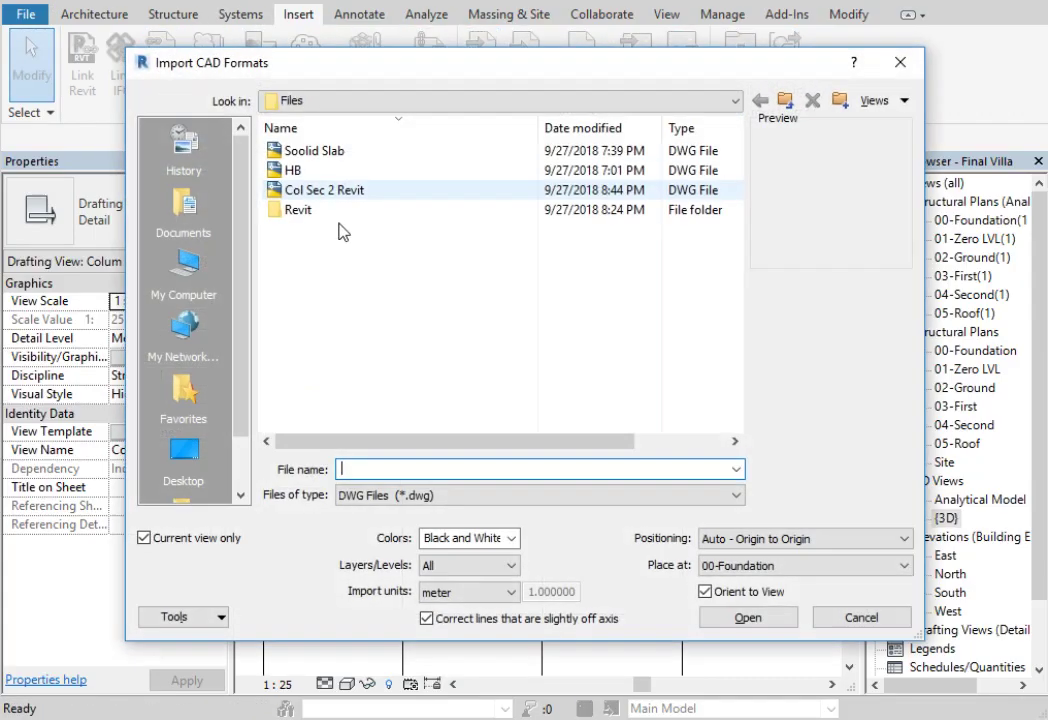
double_click(330, 190)
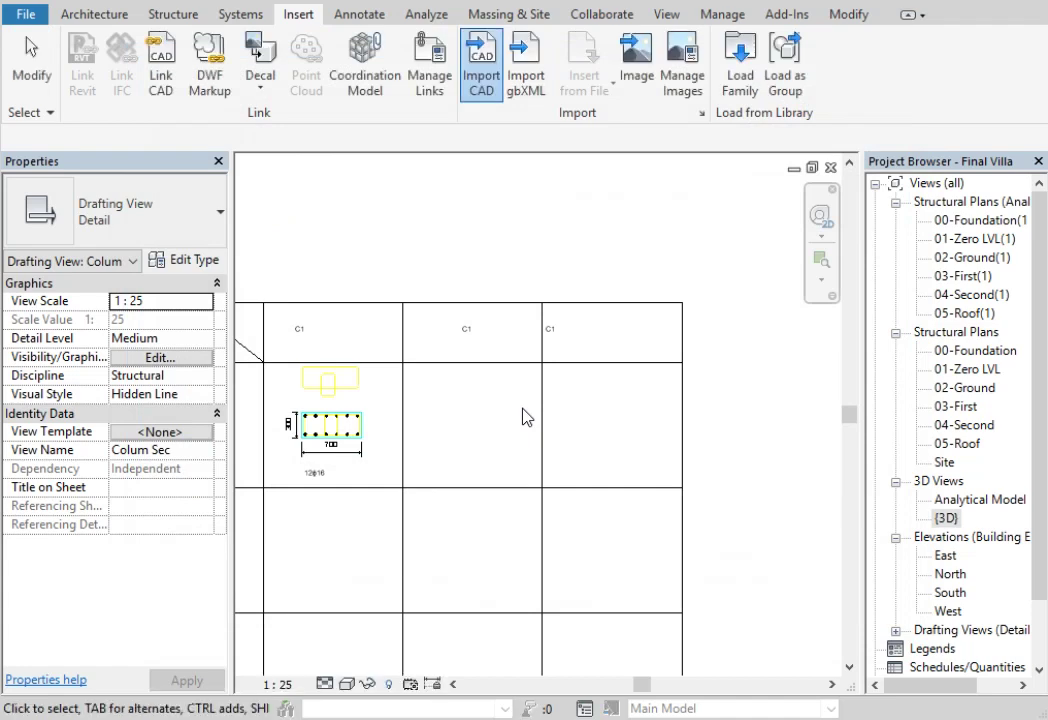
key("a")
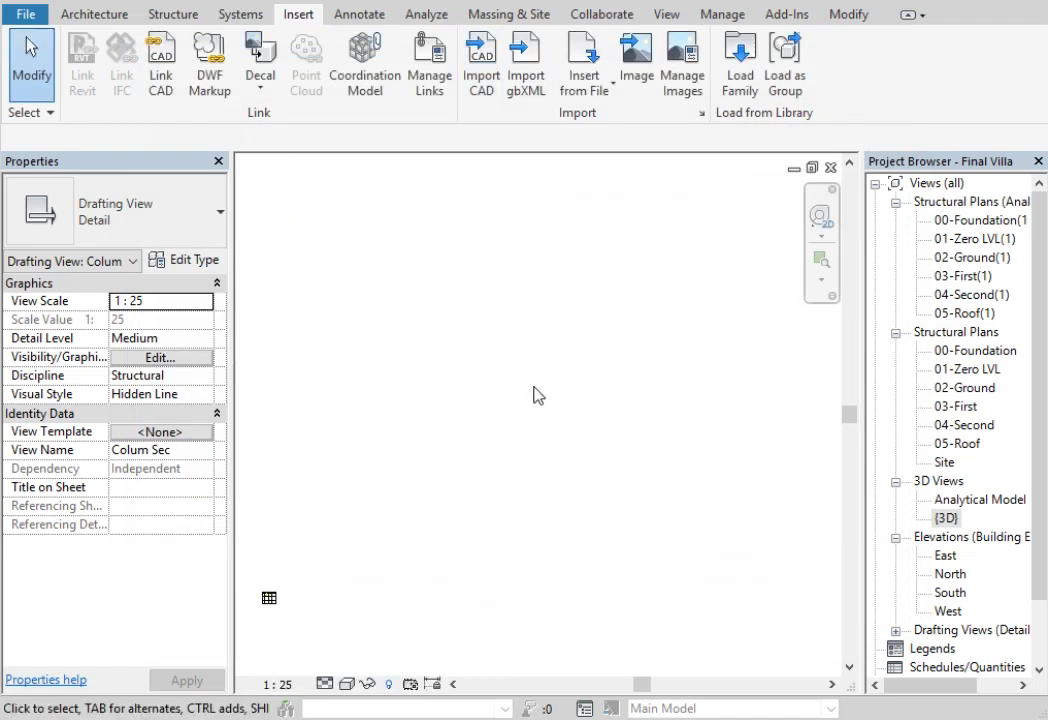
Select the imported detail and move it into a grid cell.
mouse_move(732, 249)
left_mouse_down()
mouse_move(695, 308)
mouse_move(536, 447)
left_mouse_up()
left_click(580, 38)
left_click_drag(386, 512, 374, 524)
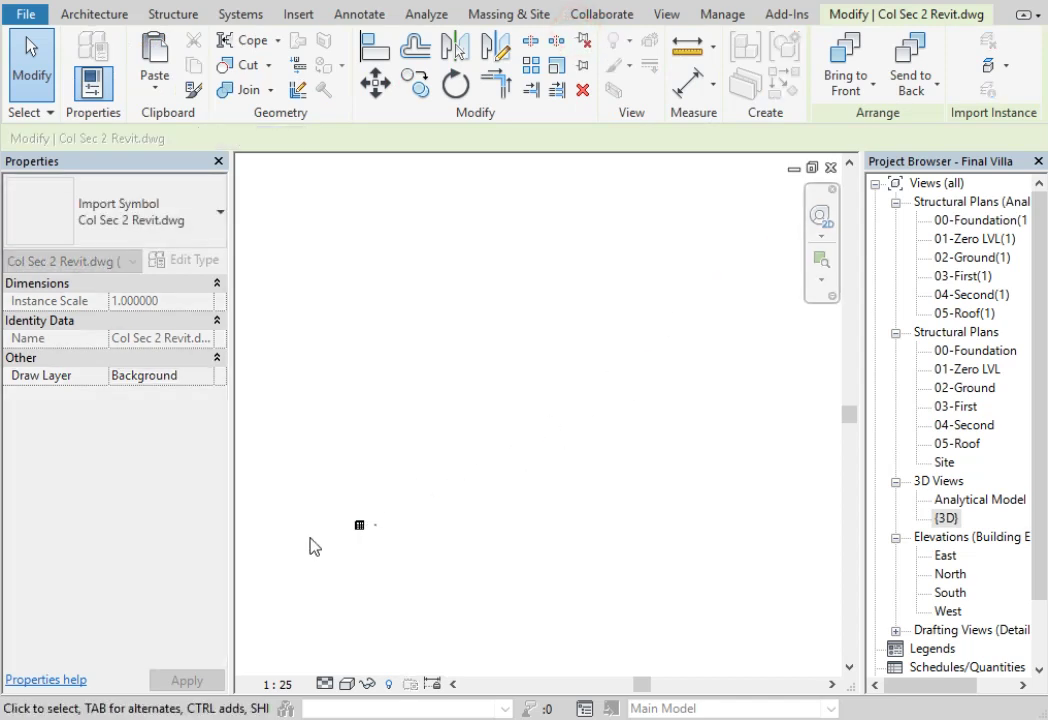
scroll(311, 545, "up", 2)
scroll(407, 533, "up", 1)
scroll(432, 530, "up", 3)
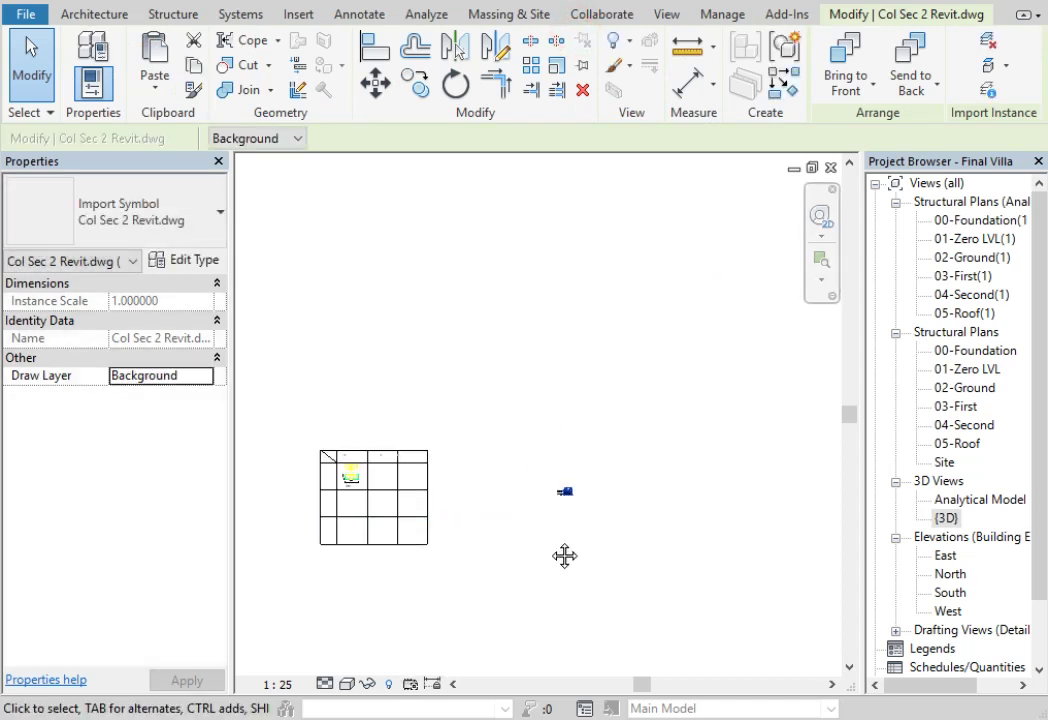
middle_click_drag(564, 555, 667, 550)
left_click_drag(707, 540, 525, 527)
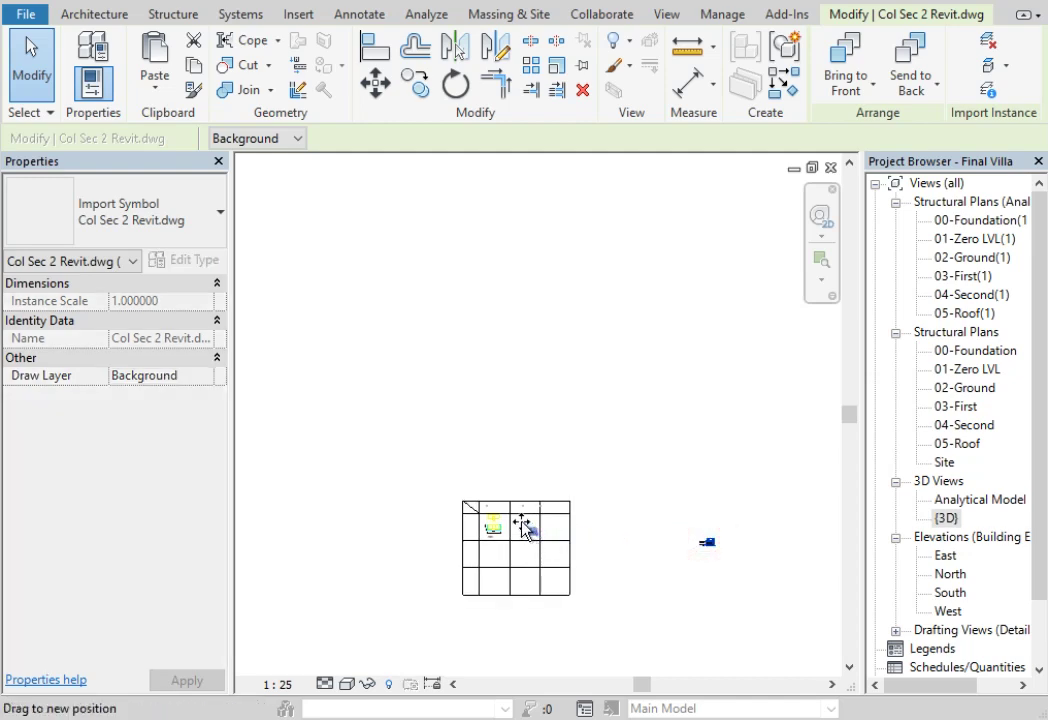
Fine-tune the detail's position so it sits beside the C1 section.
scroll(524, 530, "up", 1)
scroll(525, 528, "up", 2)
scroll(530, 520, "up", 1)
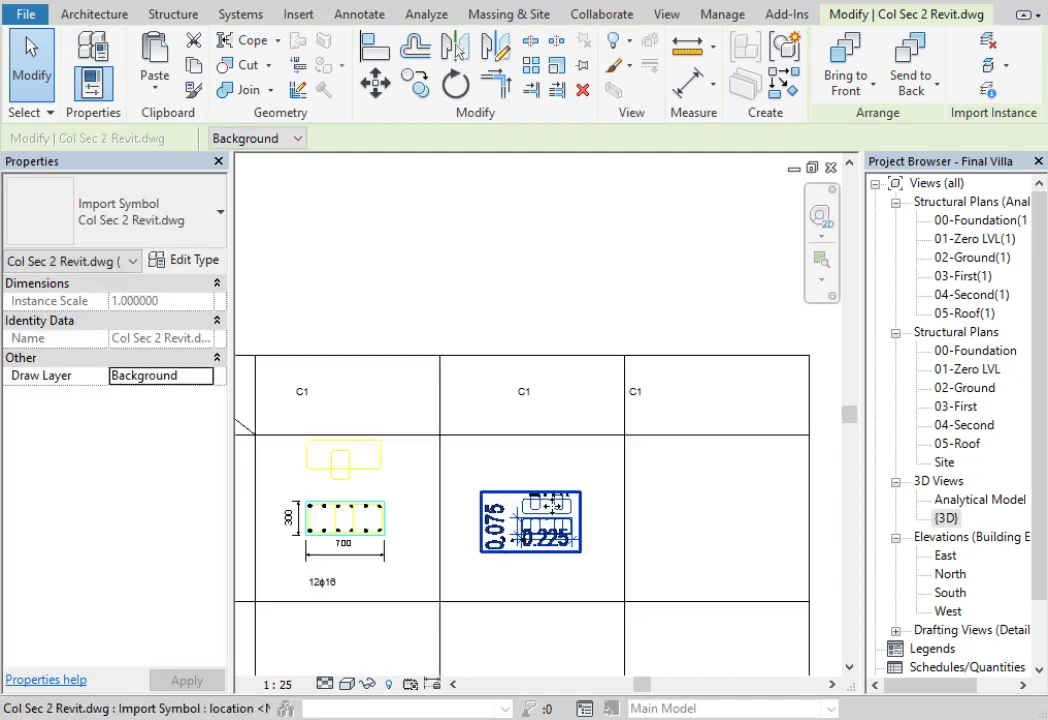
scroll(576, 484, "up", 1)
left_click_drag(565, 497, 539, 512)
key("Escape")
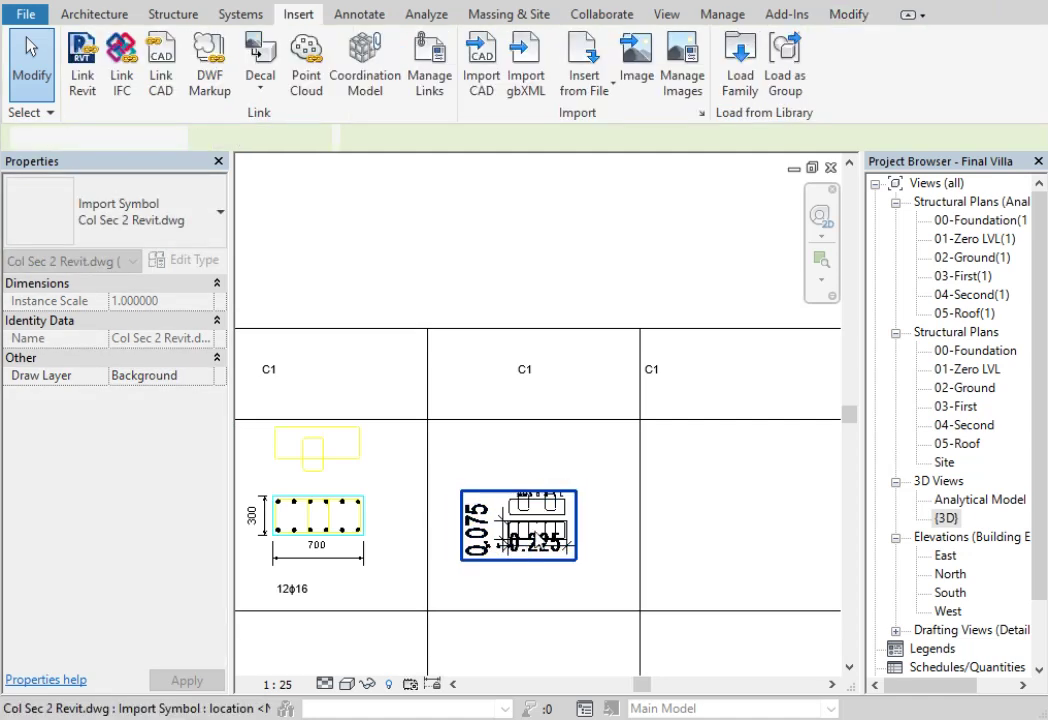
scroll(367, 474, "up", 3)
scroll(367, 474, "up", 2)
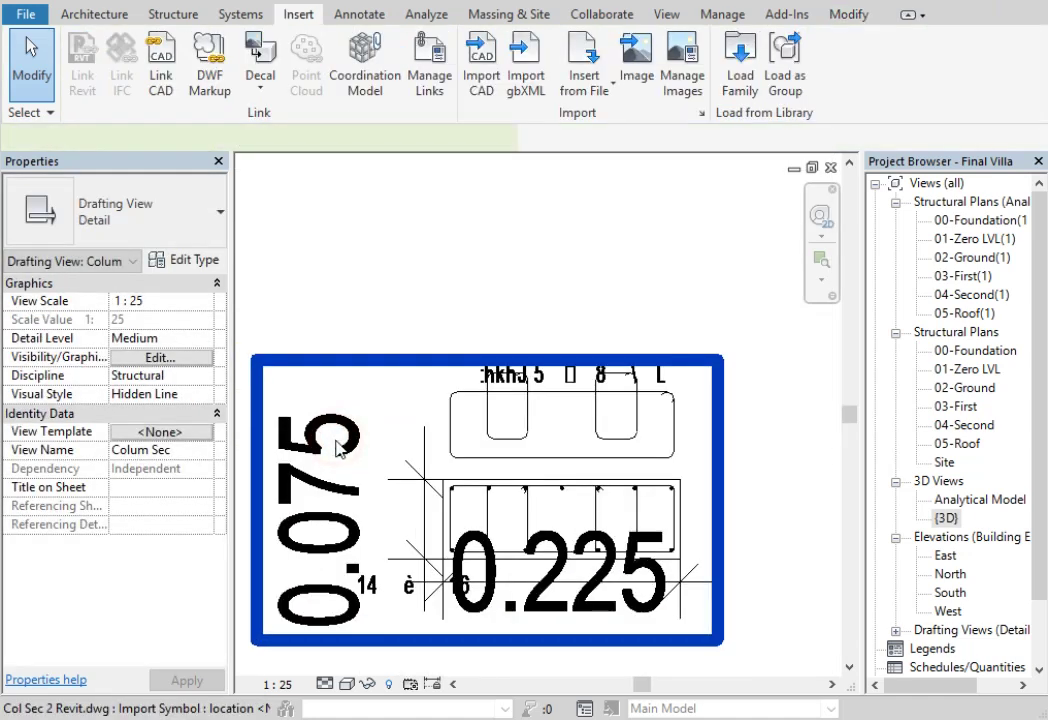
Query the import's 0.075 text and hide its DIM layer in this view.
left_click(370, 416)
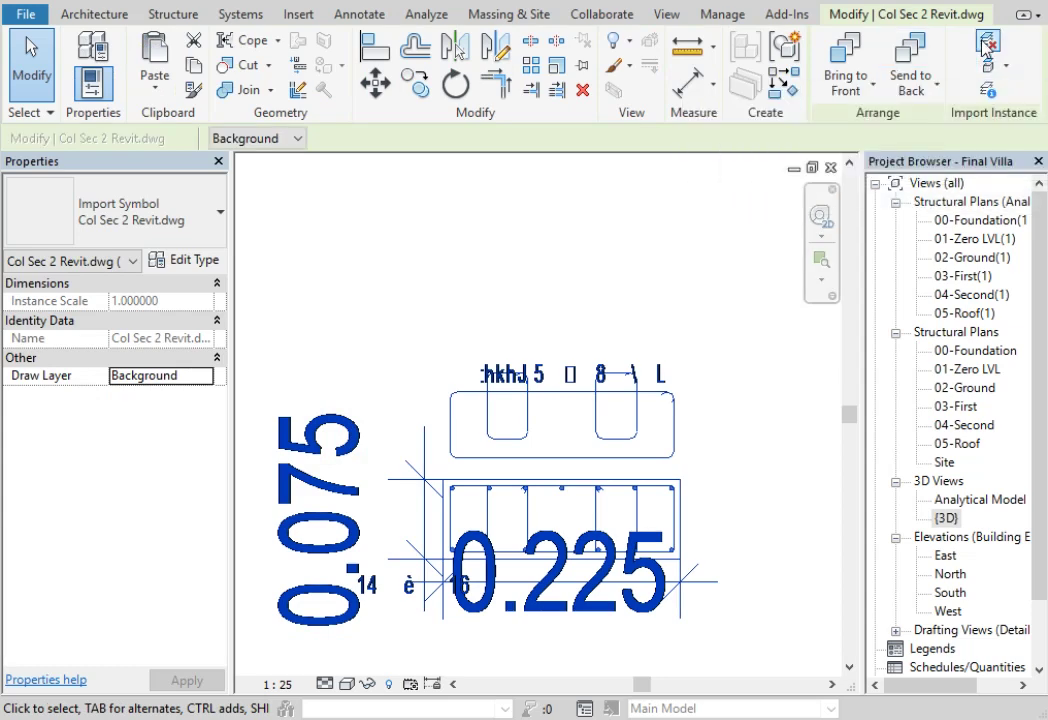
left_click(987, 88)
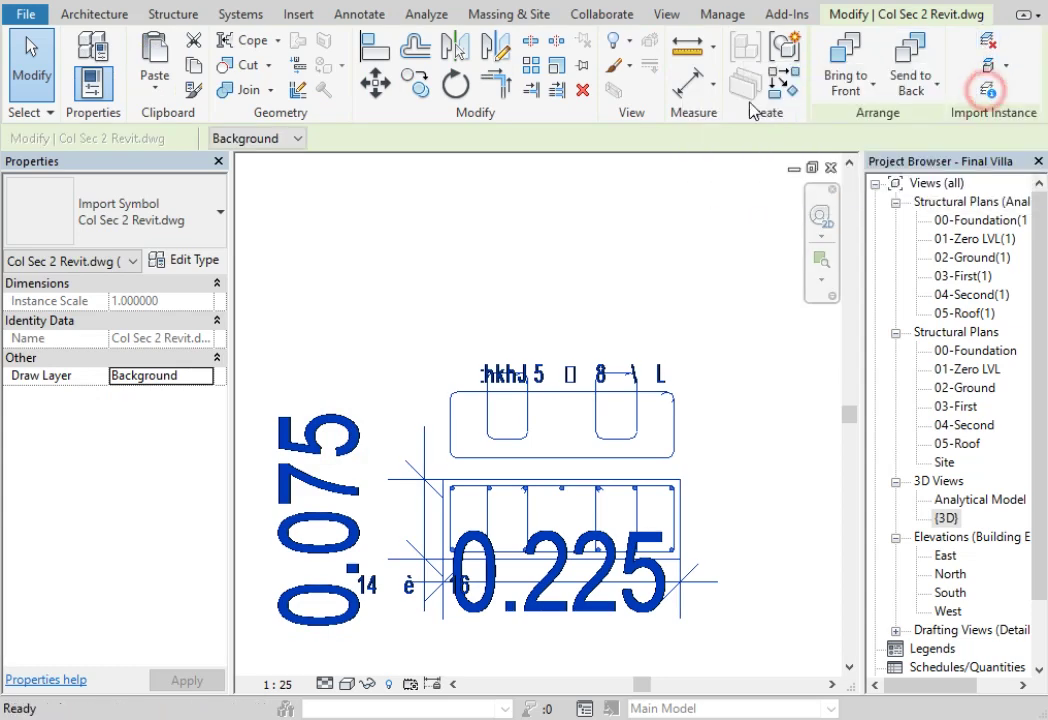
left_click(338, 484)
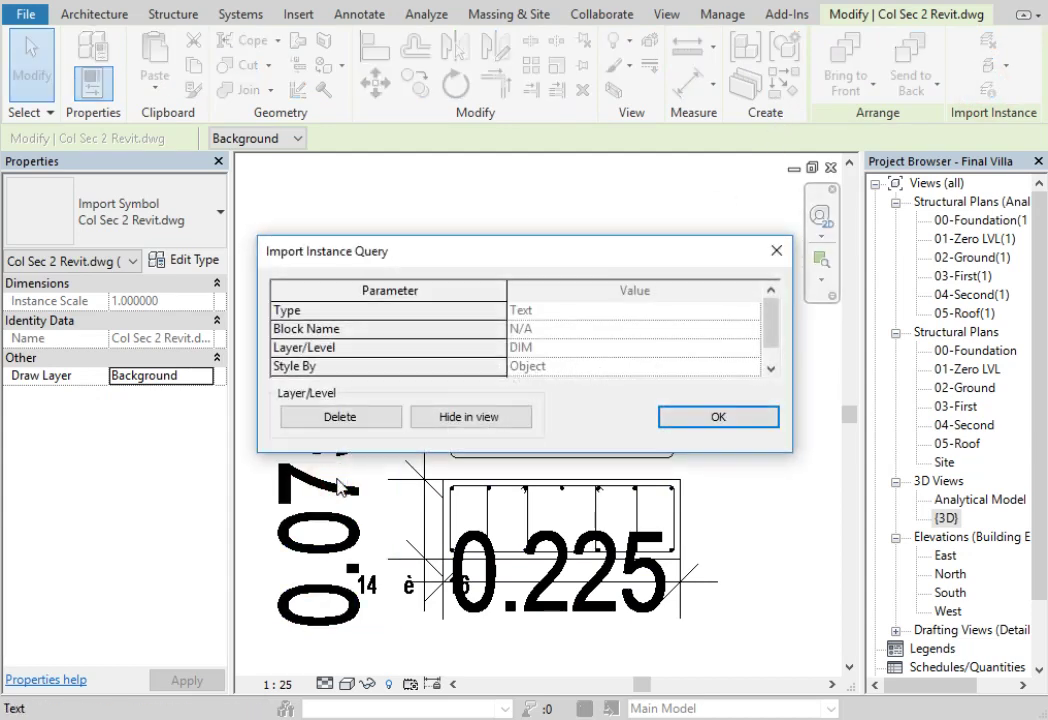
left_click(472, 418)
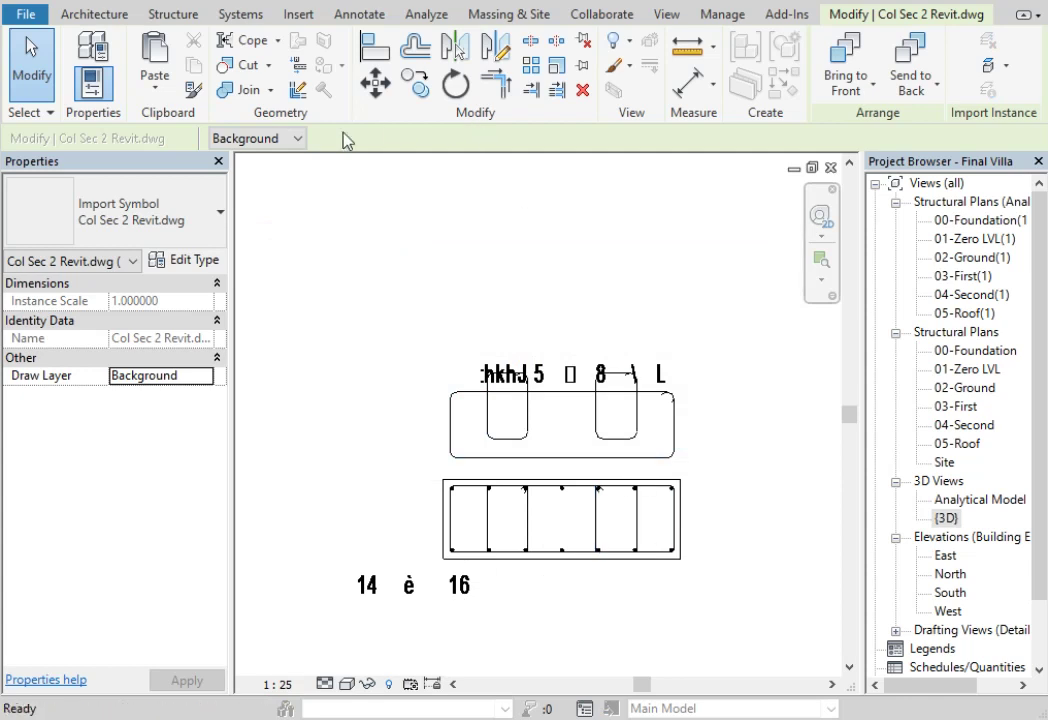
Pick-trace the lower rectangle's four outline edges with 01-Thick Detail lines via DL.
key("d")
key("l")
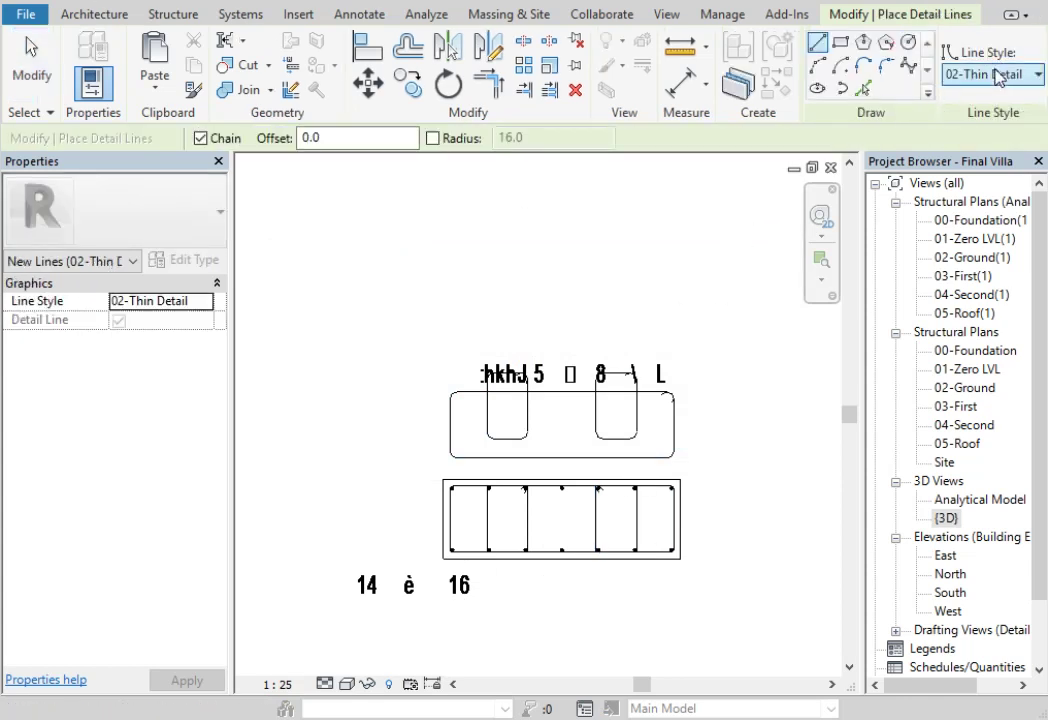
left_click(1000, 79)
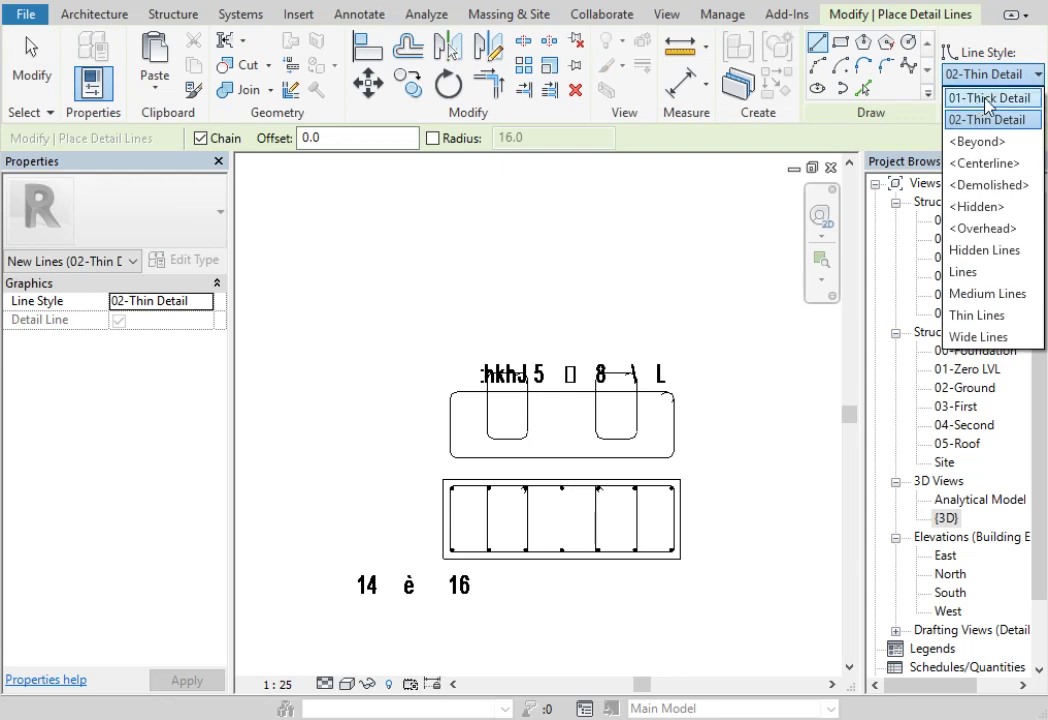
left_click(988, 100)
left_click(864, 96)
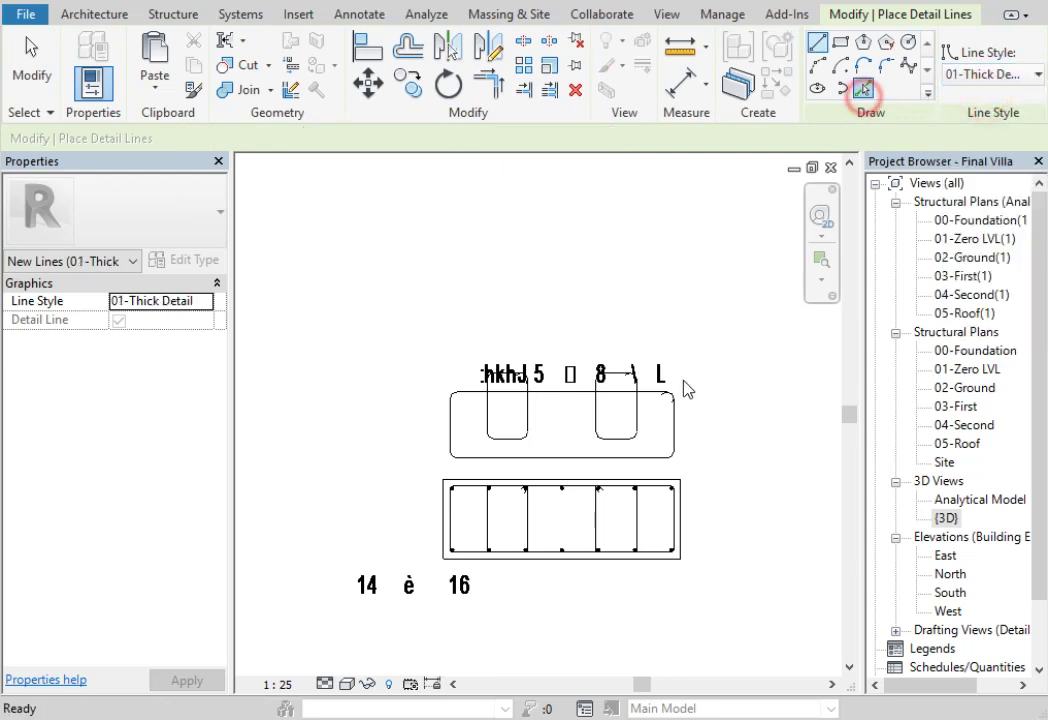
left_click(626, 483)
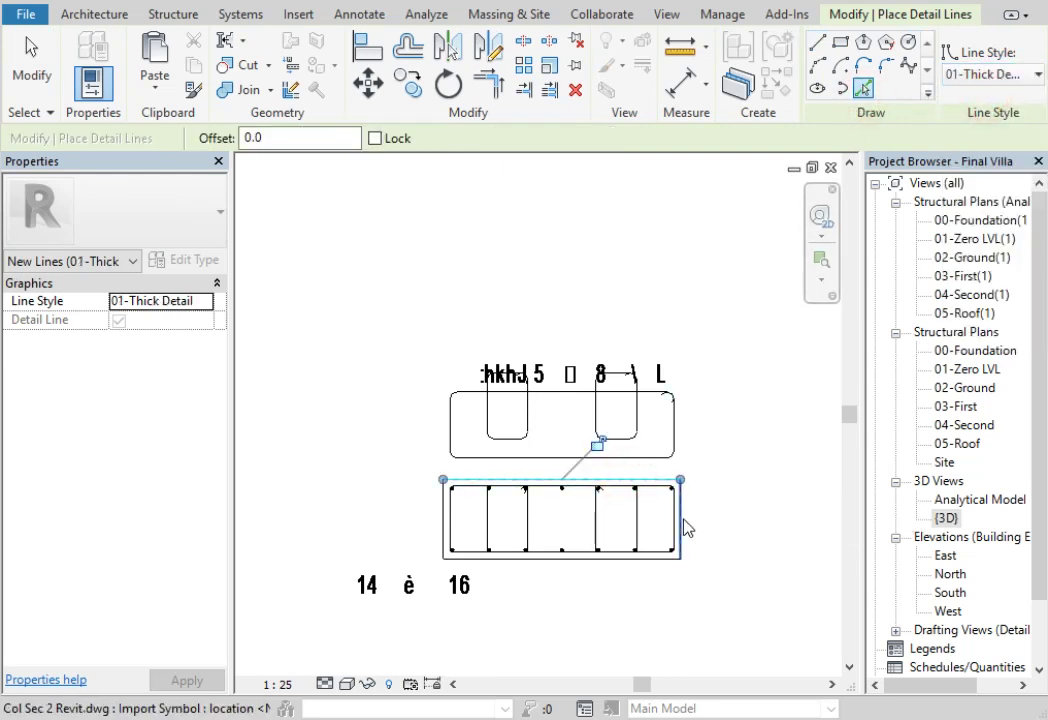
left_click(683, 528)
left_click(632, 560)
left_click(440, 527)
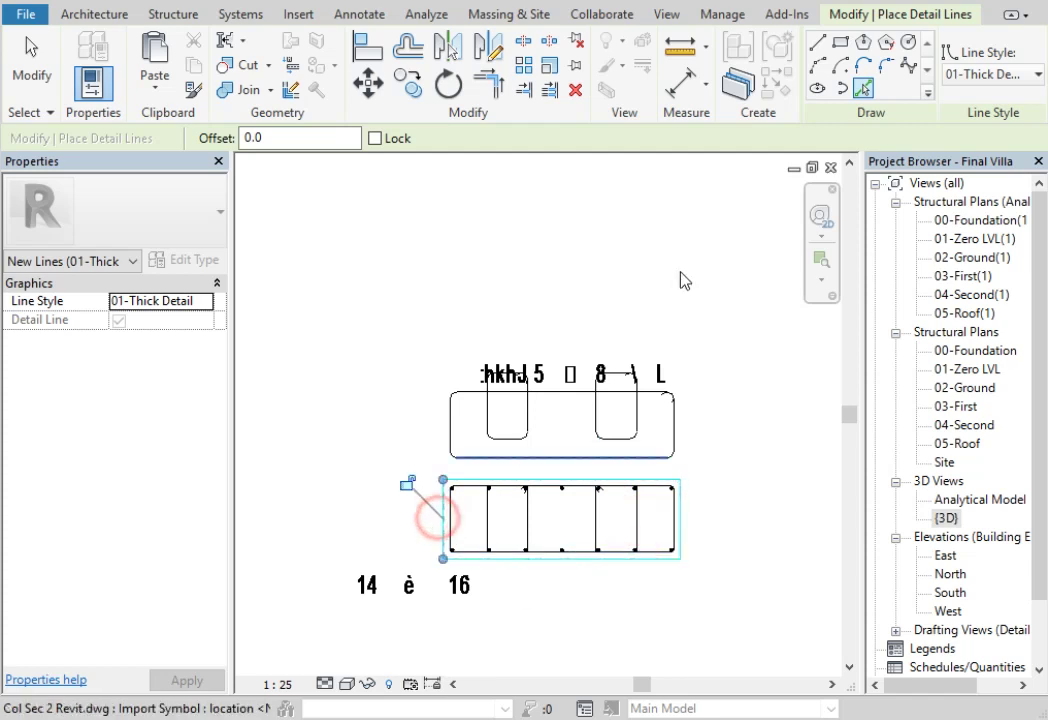
Trace the stirrup edges and interior vertical lines with 02-Thin Detail lines.
left_click(1038, 74)
left_click(988, 119)
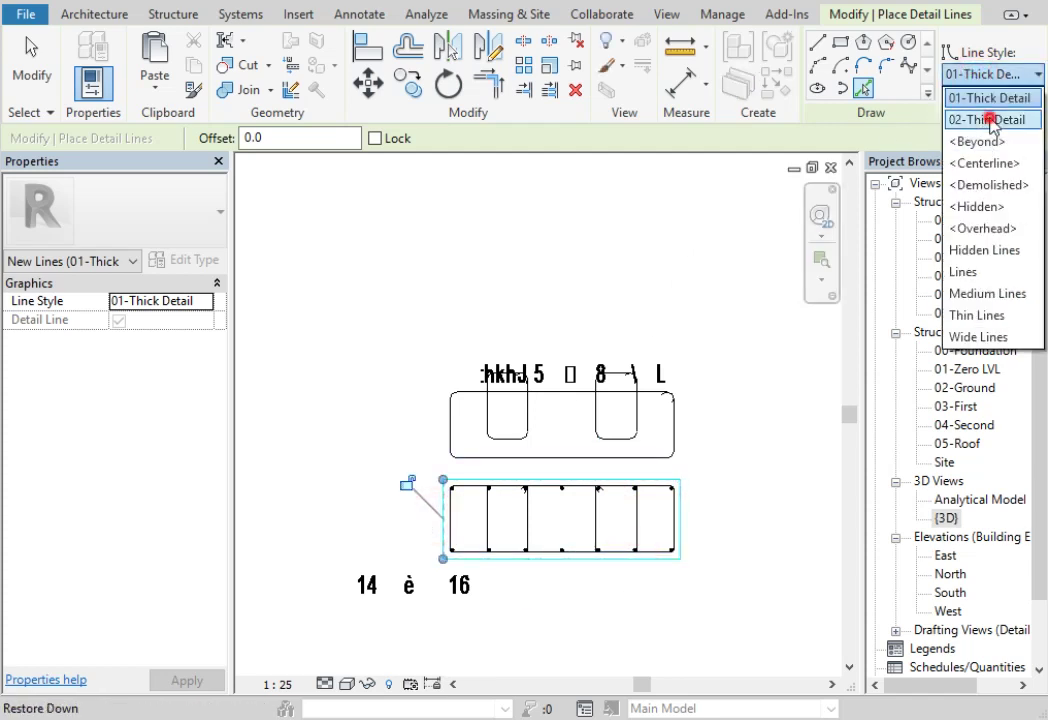
left_click(540, 489)
left_click(451, 519)
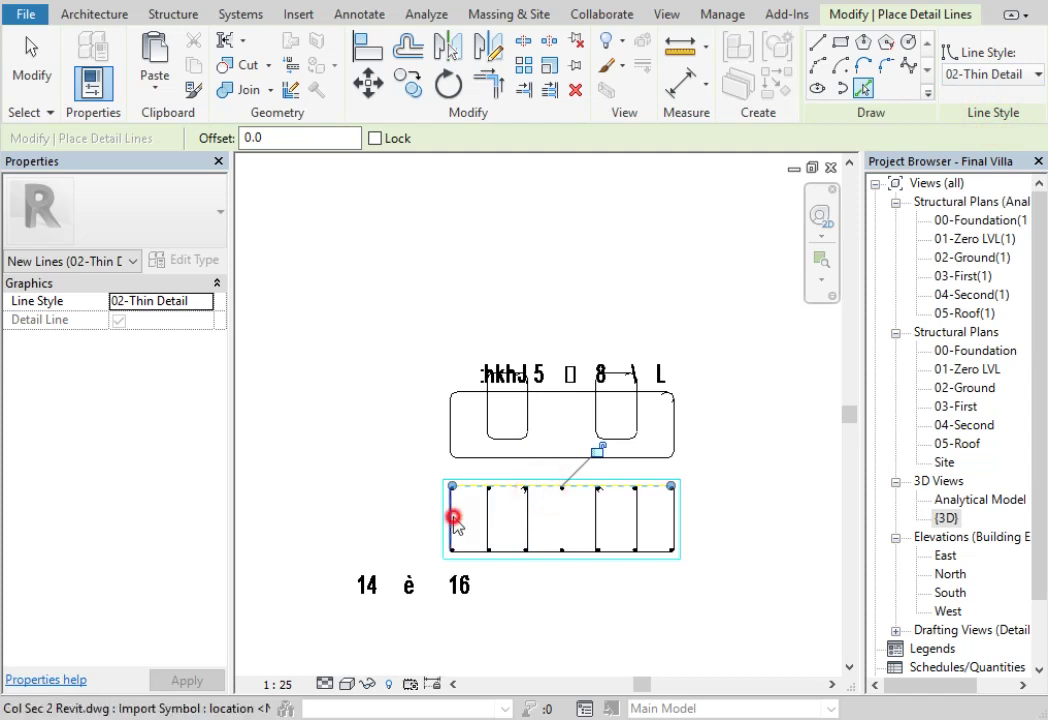
left_click(470, 549)
left_click(488, 525)
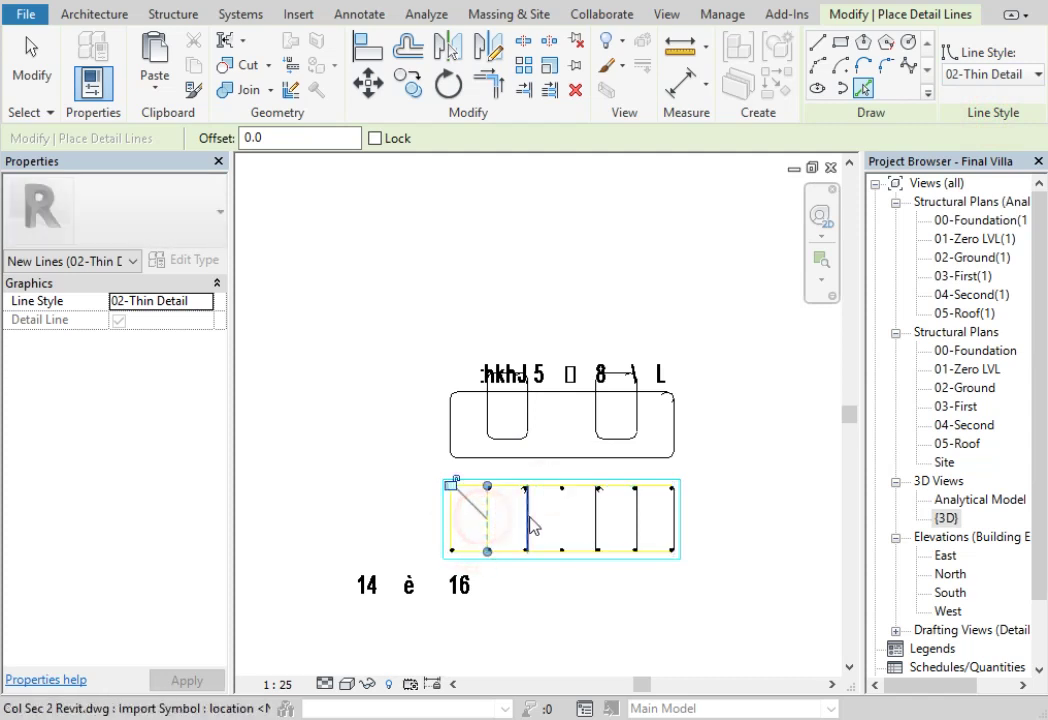
left_click(527, 523)
left_click(594, 507)
left_click(636, 515)
left_click(673, 518)
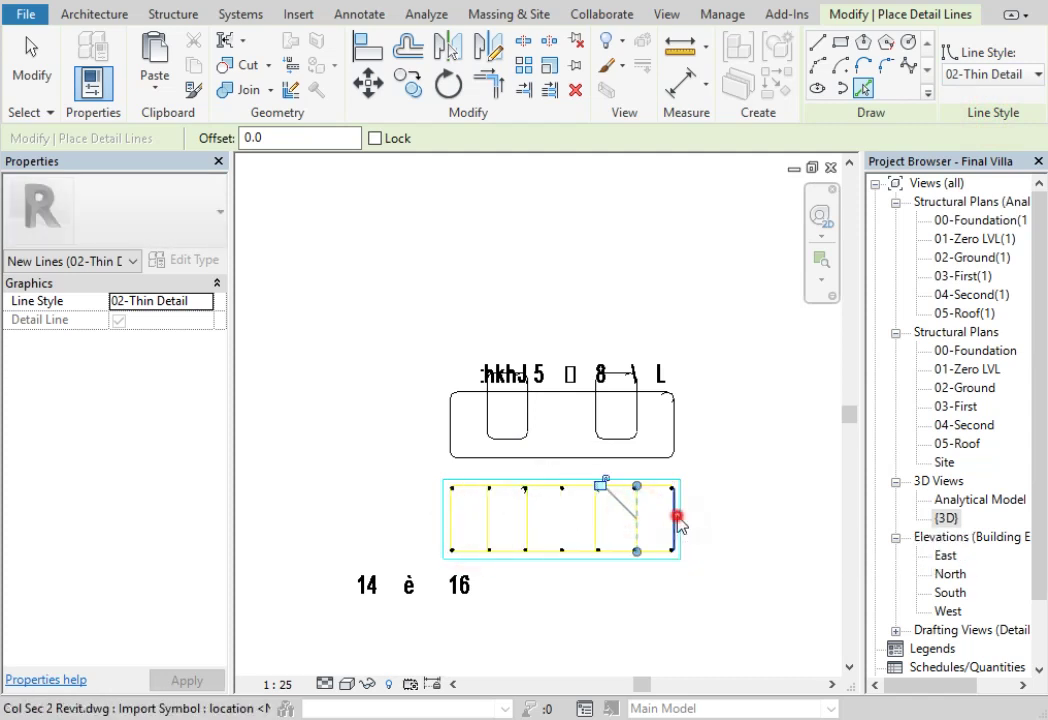
scroll(658, 424, "up", 1)
scroll(630, 470, "up", 1)
Trace the upper shape and Tab-chain the left, right and outer rounded loops in thin lines.
left_click(615, 489)
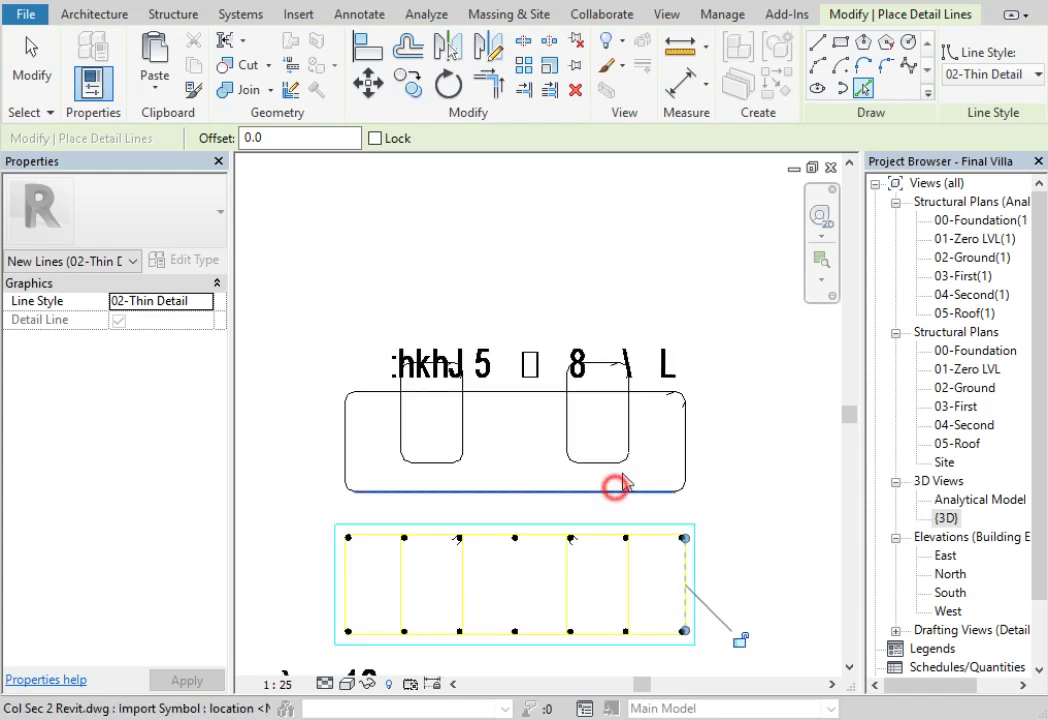
left_click(628, 421)
left_click(684, 440)
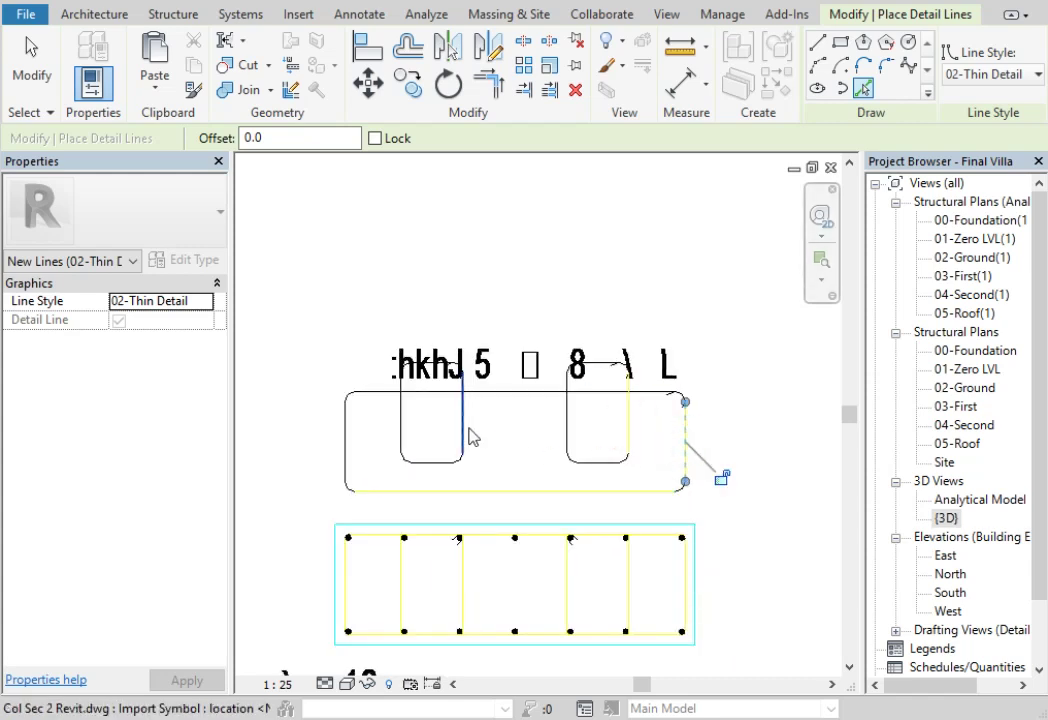
key("Tab")
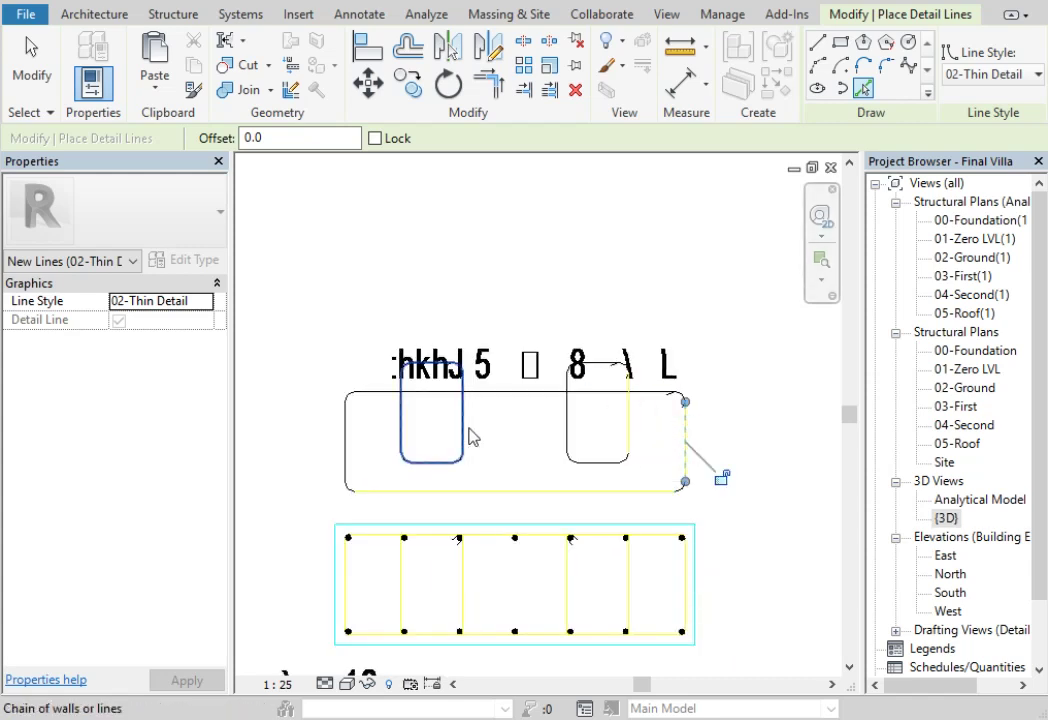
left_click(473, 437)
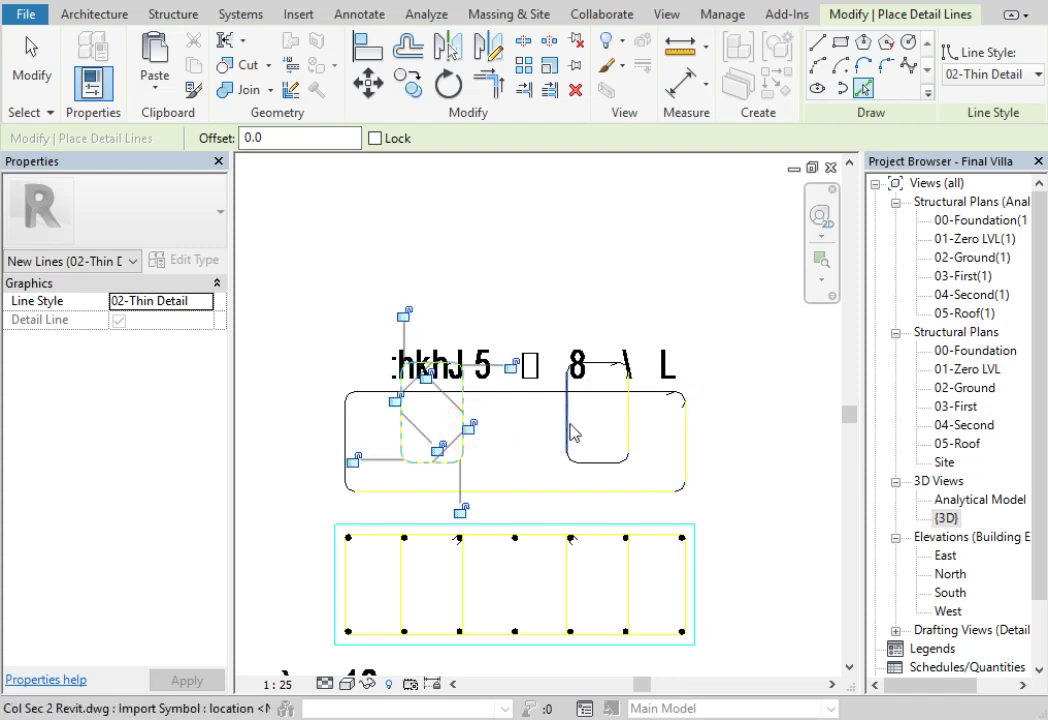
key("Tab")
left_click(569, 423)
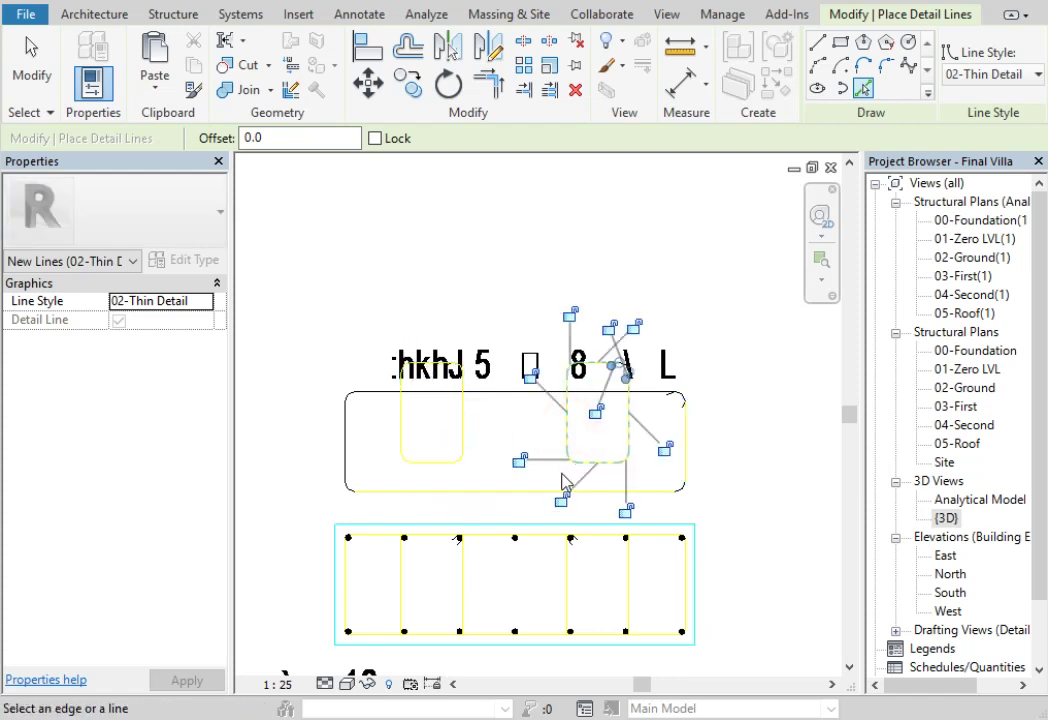
key("Tab")
left_click(345, 424)
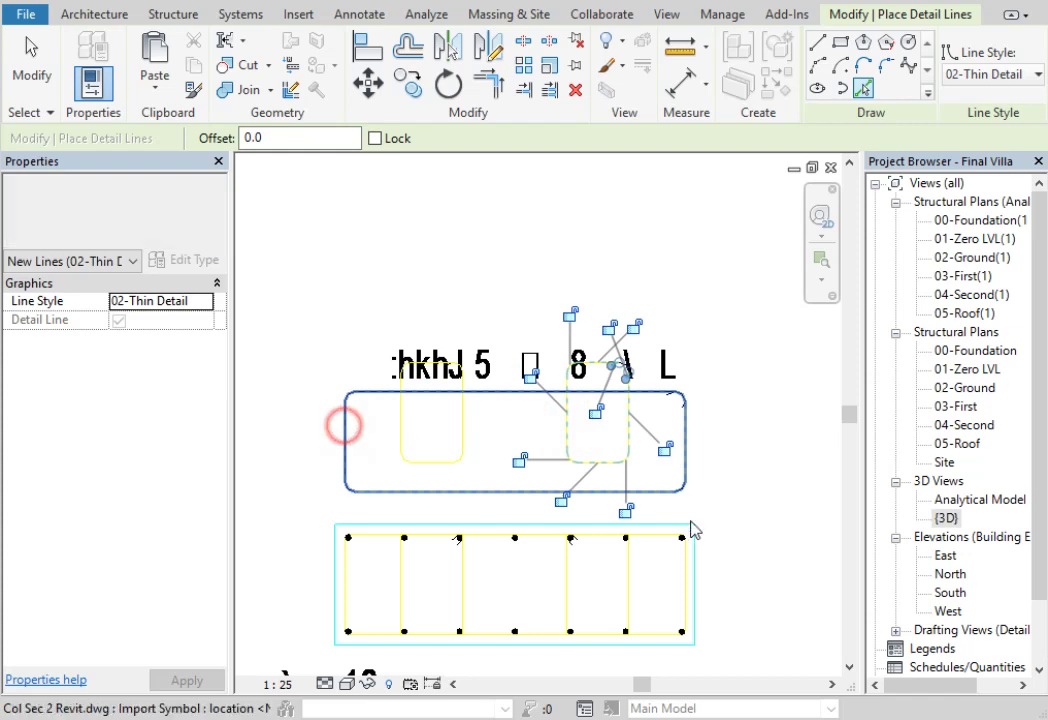
key("Escape")
scroll(547, 311, "down", 2)
key("Escape")
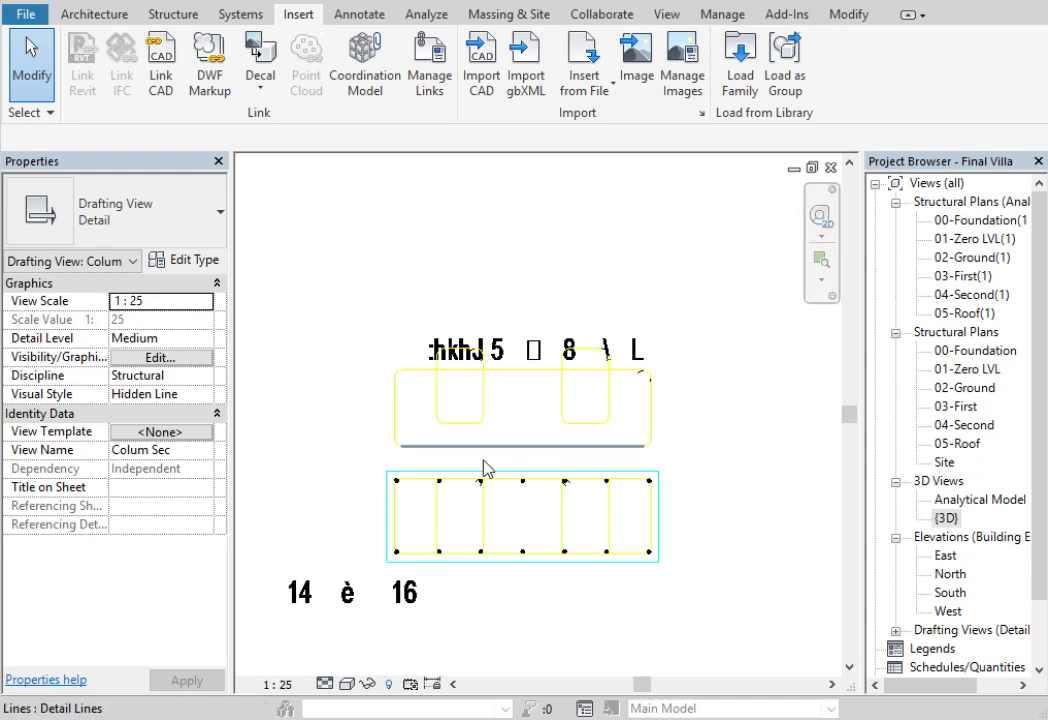
scroll(503, 512, "down", 1)
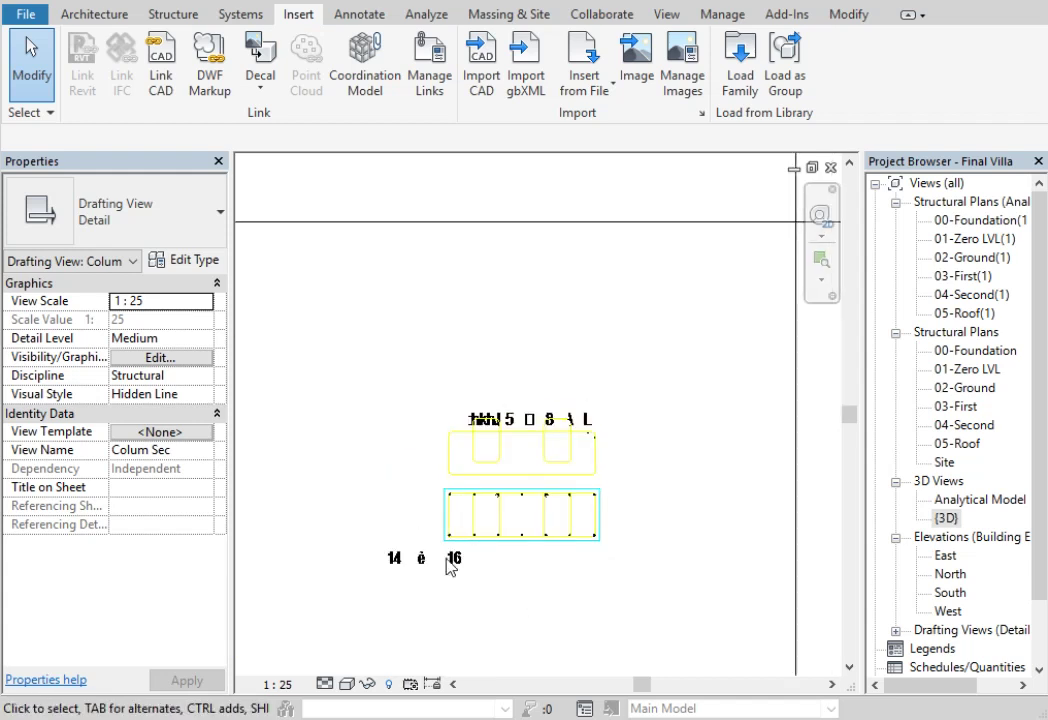
scroll(543, 430, "up", 1)
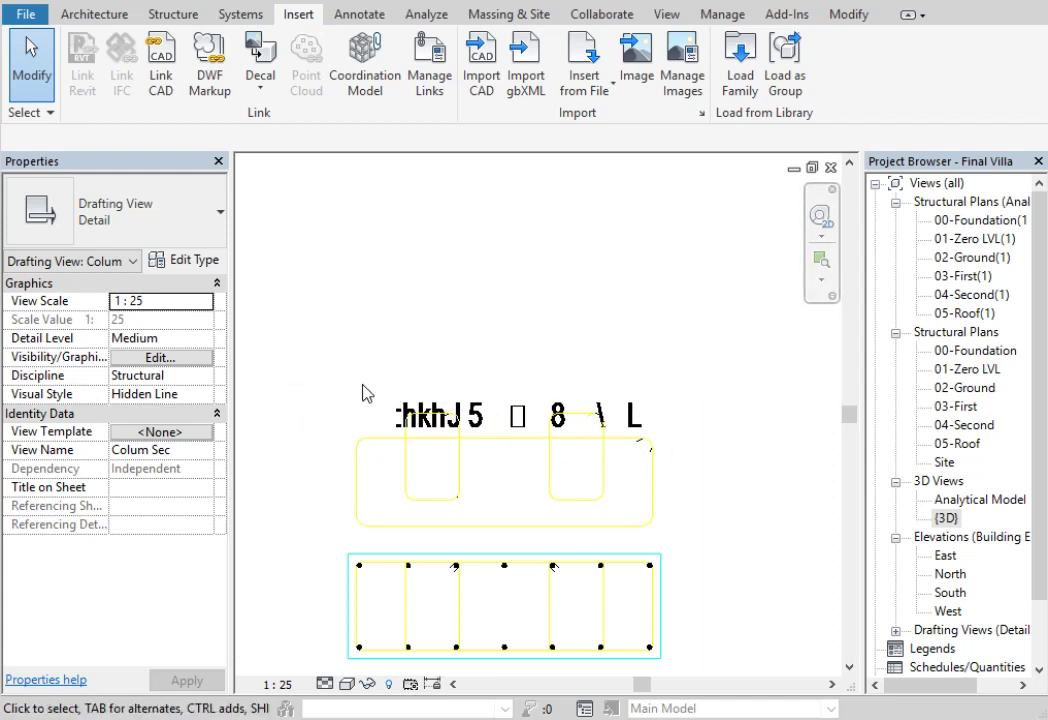
scroll(365, 390, "down", 2)
scroll(368, 389, "down", 1)
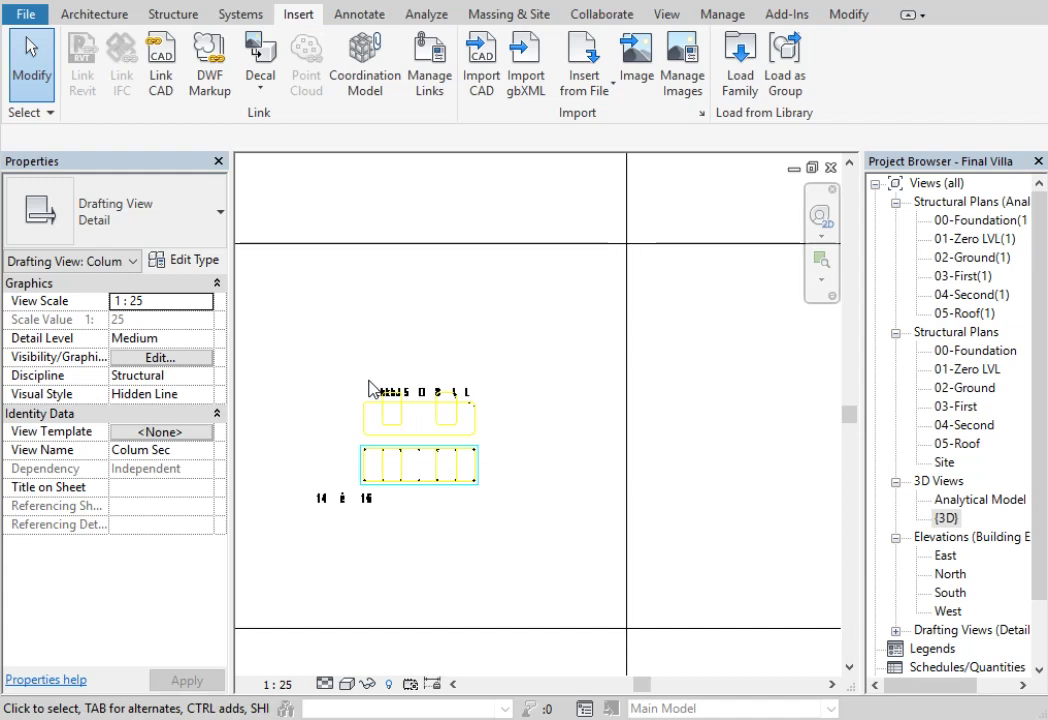